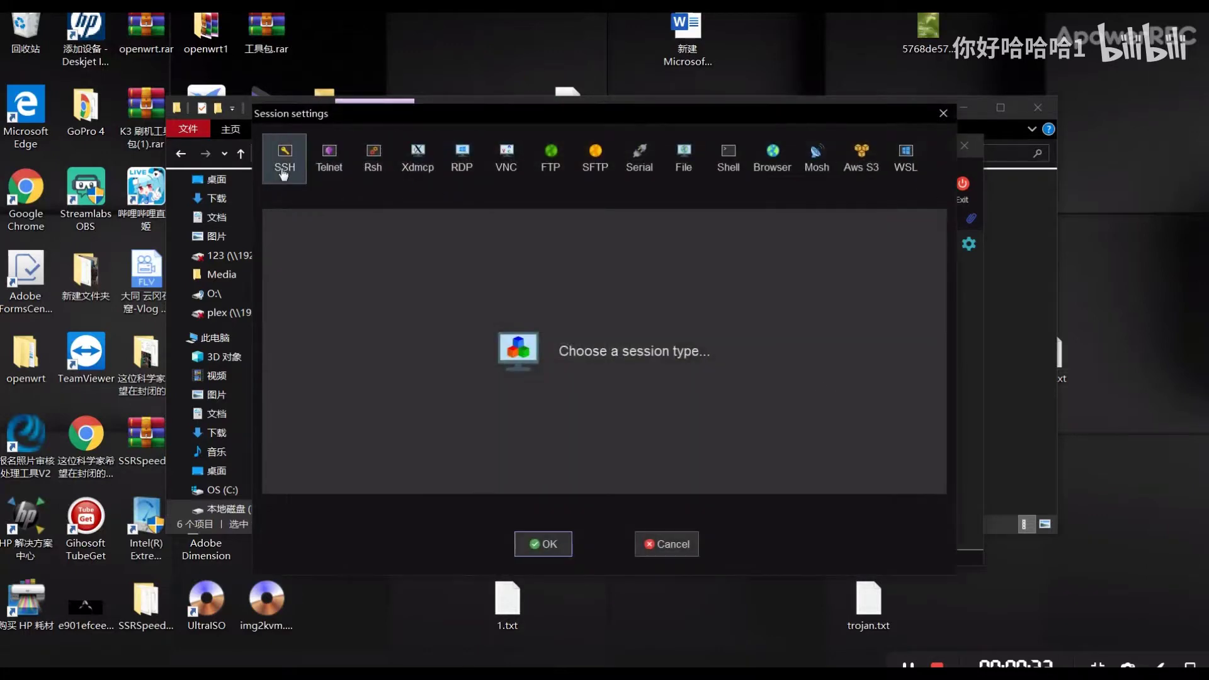
{"action": "left_click", "coordinate": [284, 164]}
{"action": "left_click", "coordinate": [373, 250]}
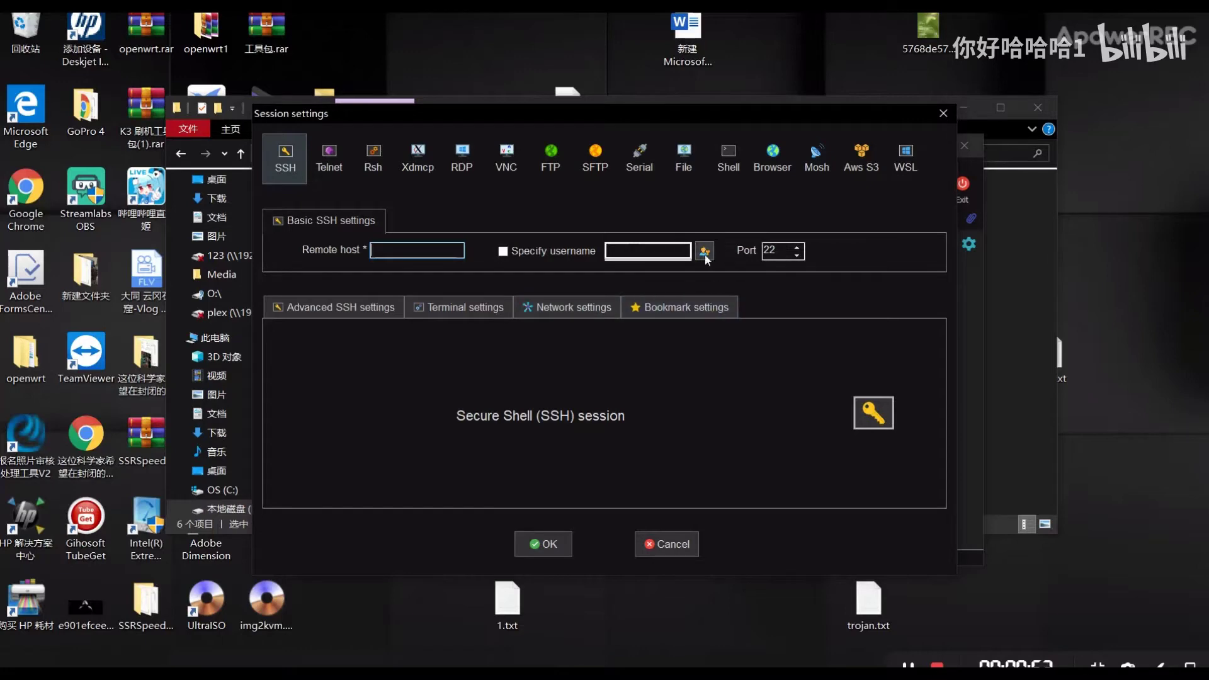
{"action": "left_click", "coordinate": [943, 113]}
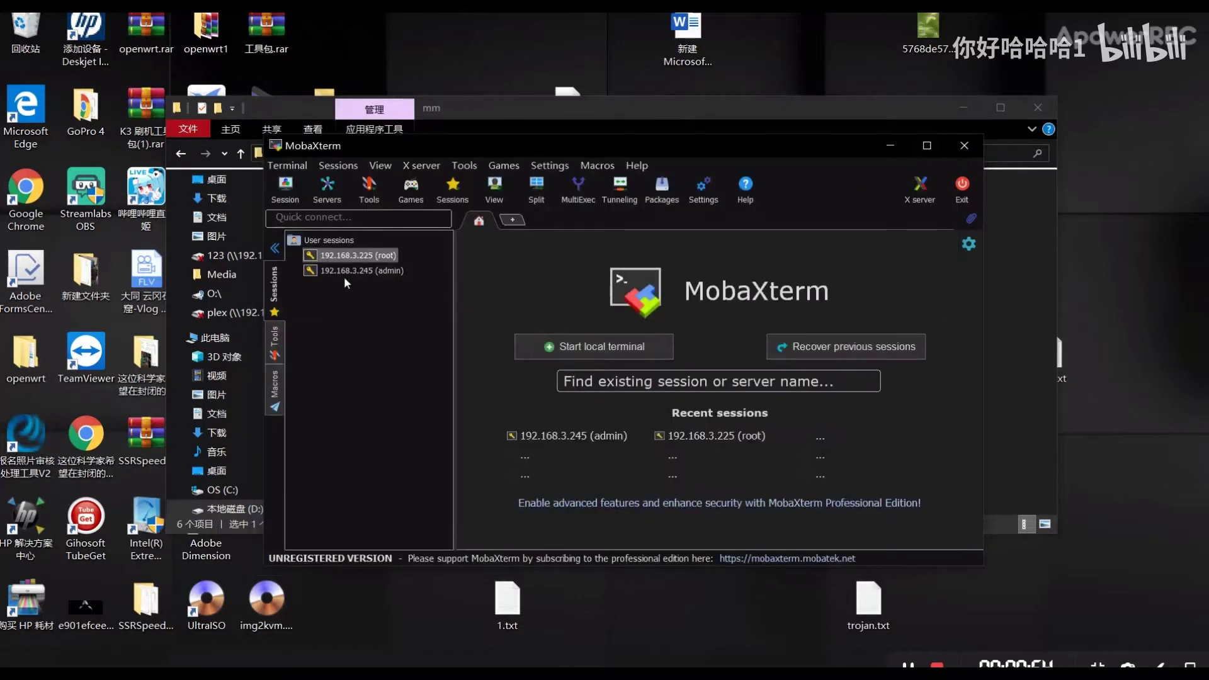
Step: Try to connect with the saved SSH session 192.168.3.225 (root)
{"action": "right_click", "coordinate": [334, 254]}
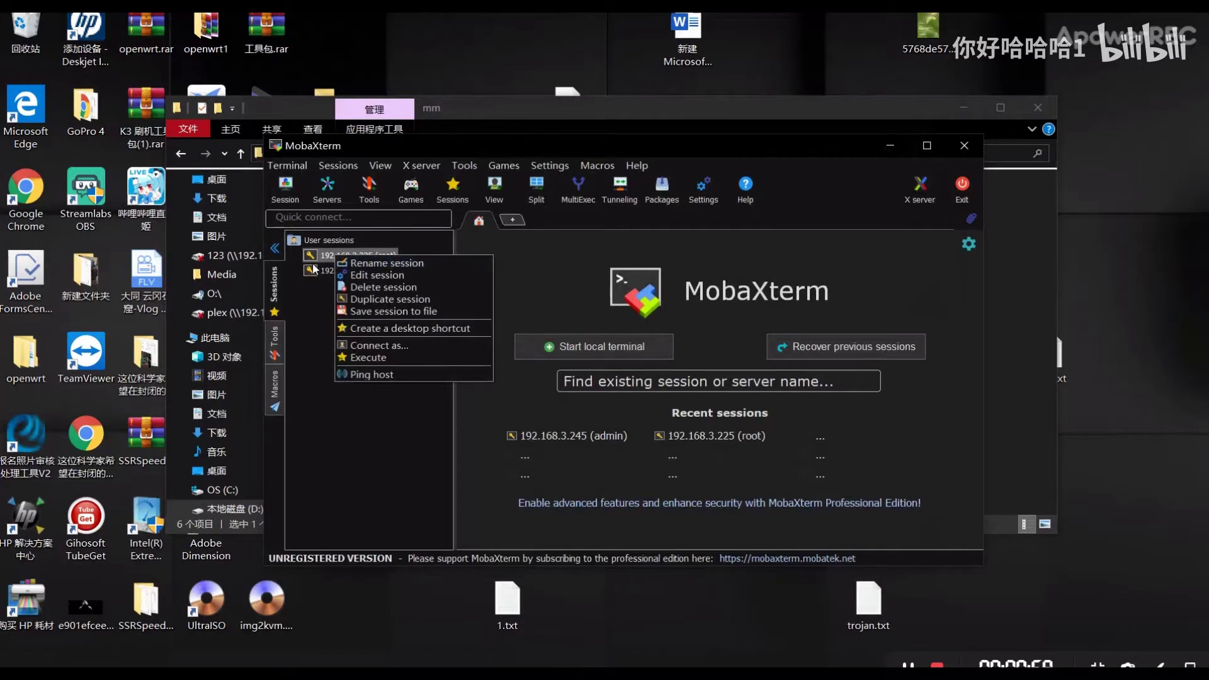
{"action": "left_click", "coordinate": [312, 257]}
{"action": "double_click", "coordinate": [311, 255]}
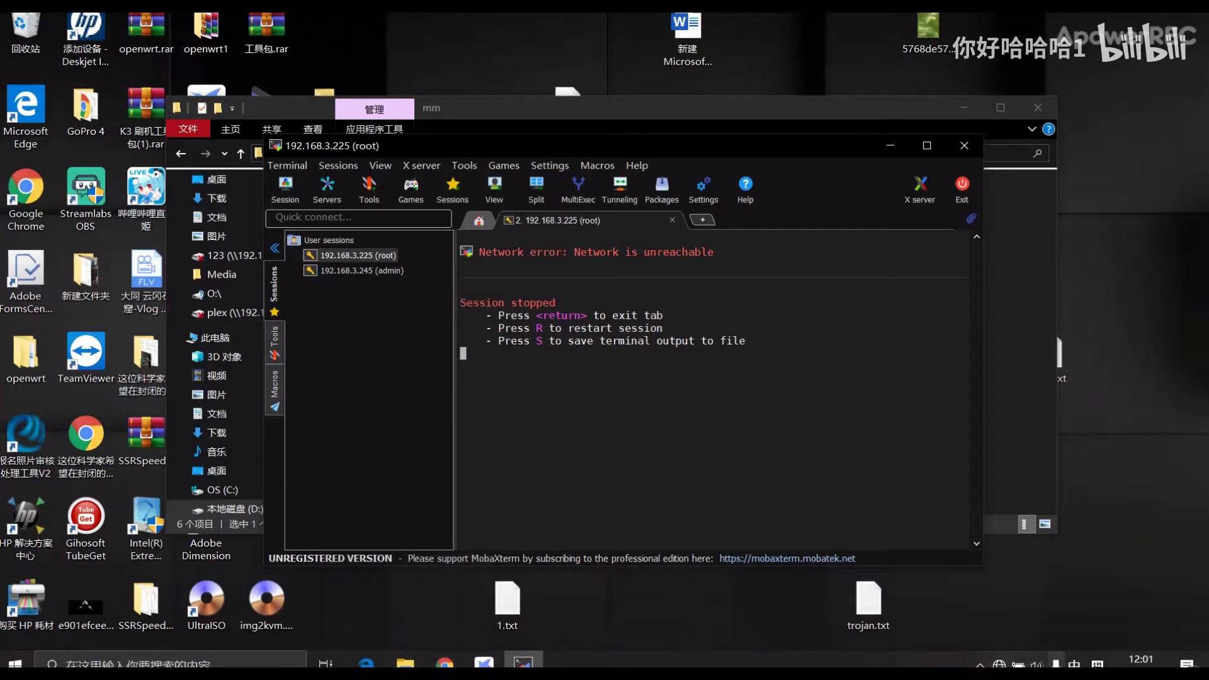
Step: Open the Ethernet adapter's IPv4 (TCP/IPv4) properties in Windows and select manual IP addressing
{"action": "mouse_move", "coordinate": [1000, 665]}
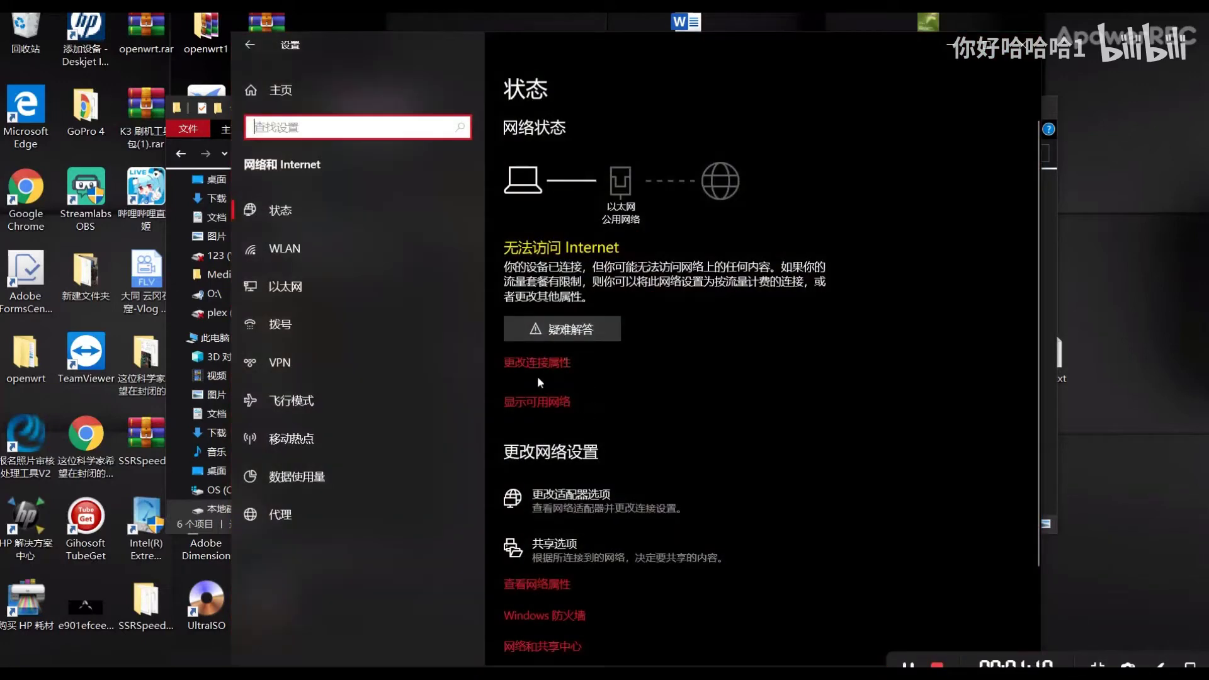
{"action": "left_click", "coordinate": [558, 499]}
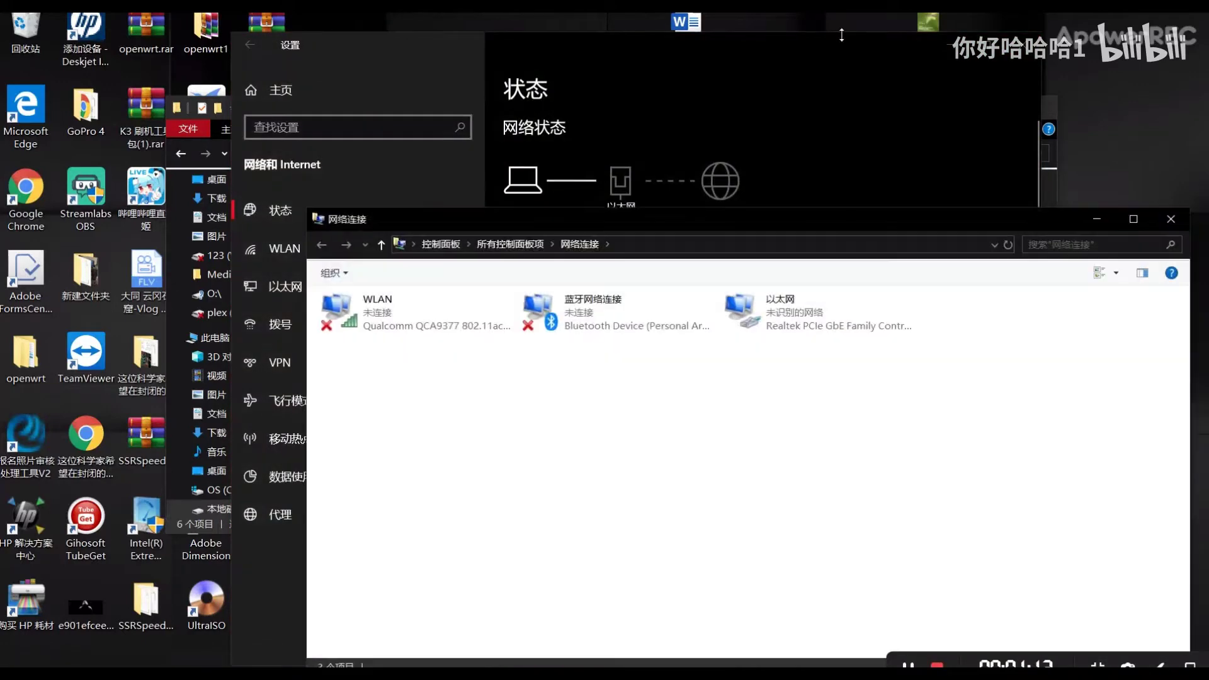
{"action": "right_click", "coordinate": [792, 308]}
{"action": "right_click", "coordinate": [793, 322]}
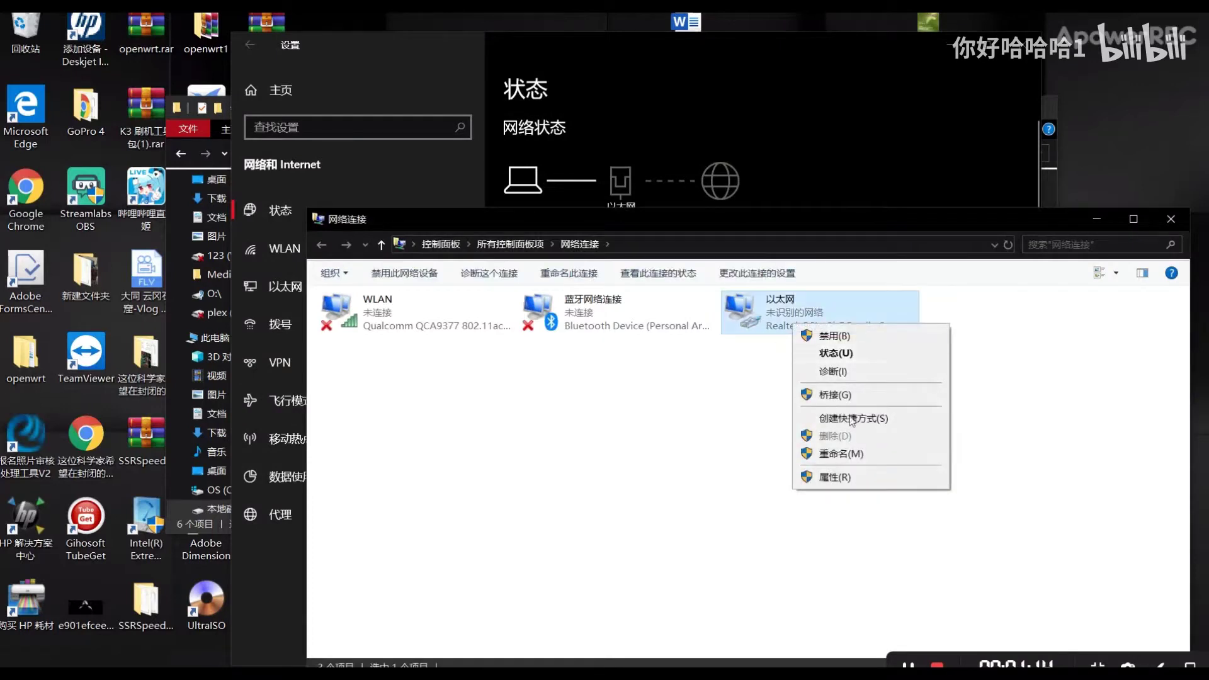
{"action": "left_click", "coordinate": [824, 476]}
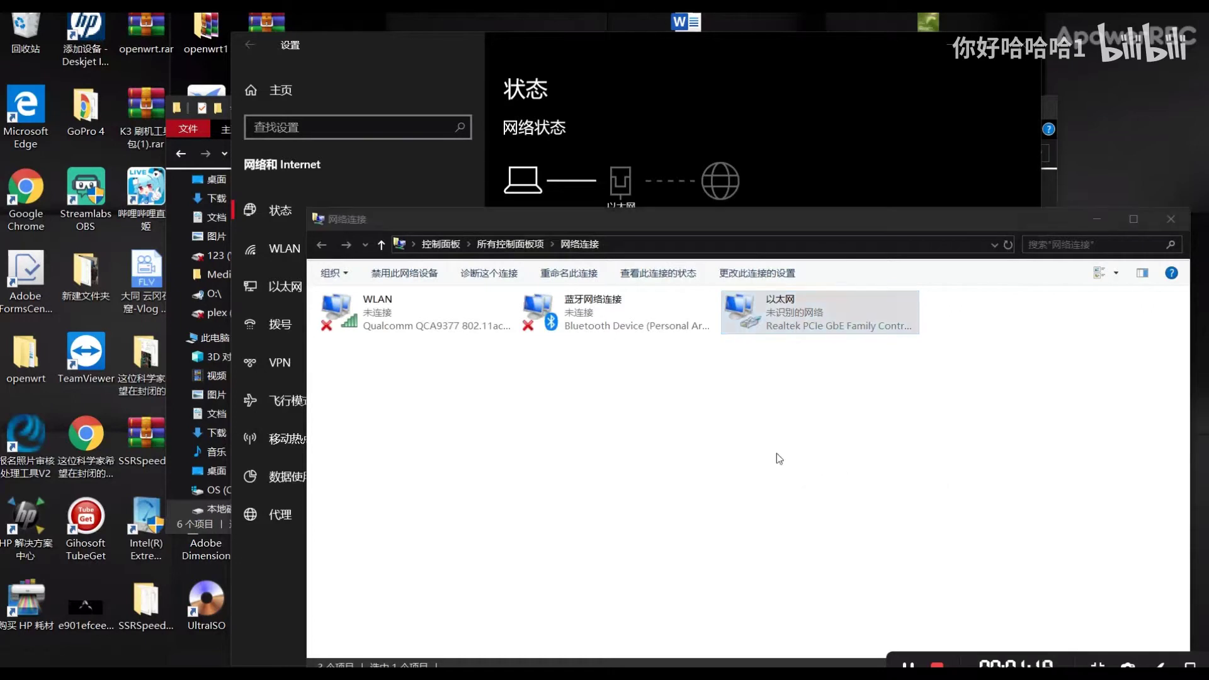
{"action": "double_click", "coordinate": [437, 422]}
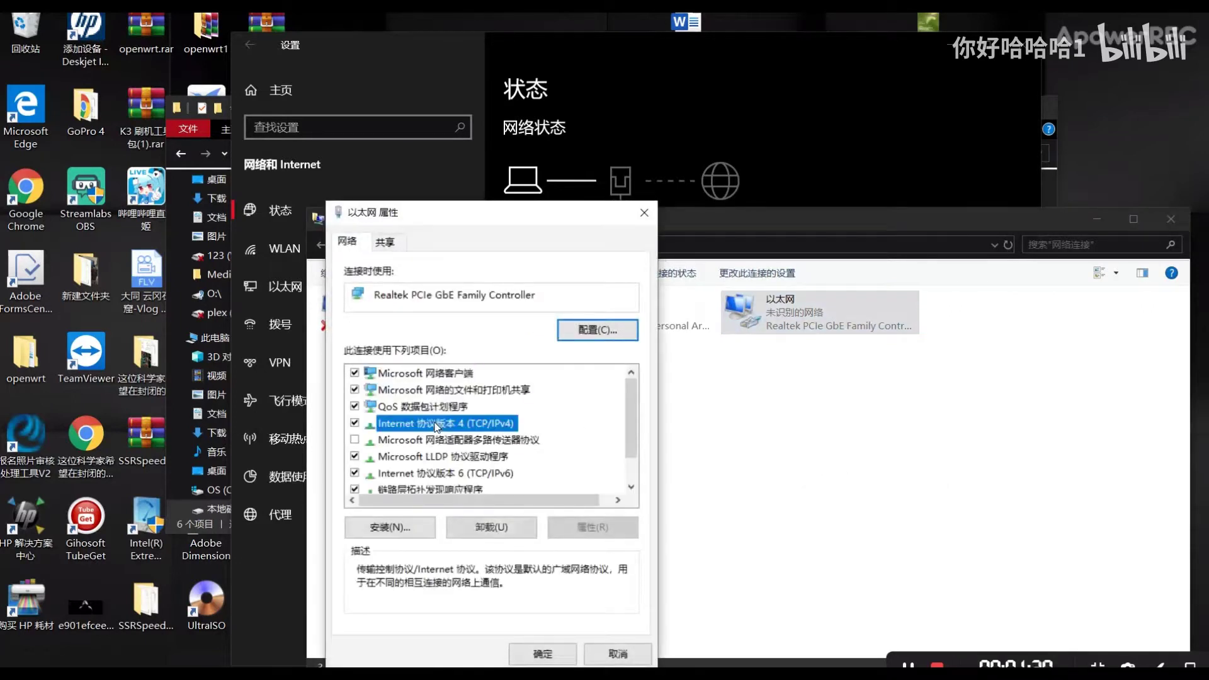
{"action": "left_click", "coordinate": [425, 372]}
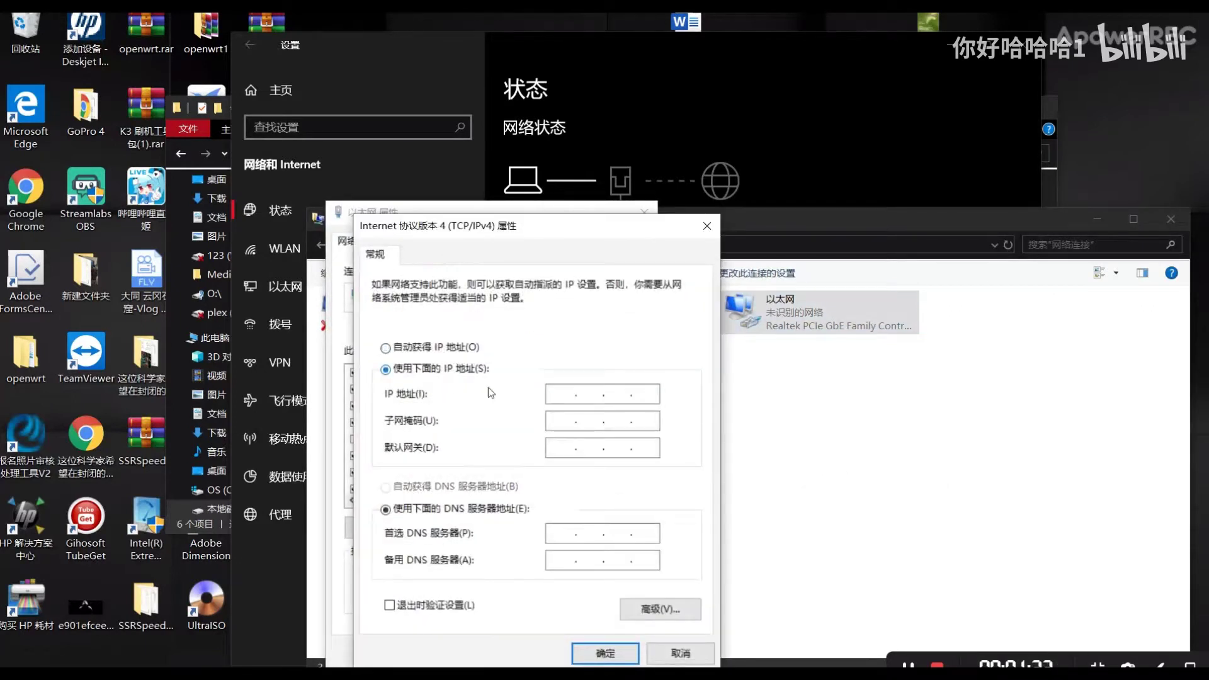
Step: Set the Ethernet adapter's IP address to 192.168.3.3, subnet mask to 255.255.255.0 and default gateway to 192.168.3.1, and apply
{"action": "type", "text": "192 . 168 . 3 . 3"}
{"action": "left_click", "coordinate": [561, 423]}
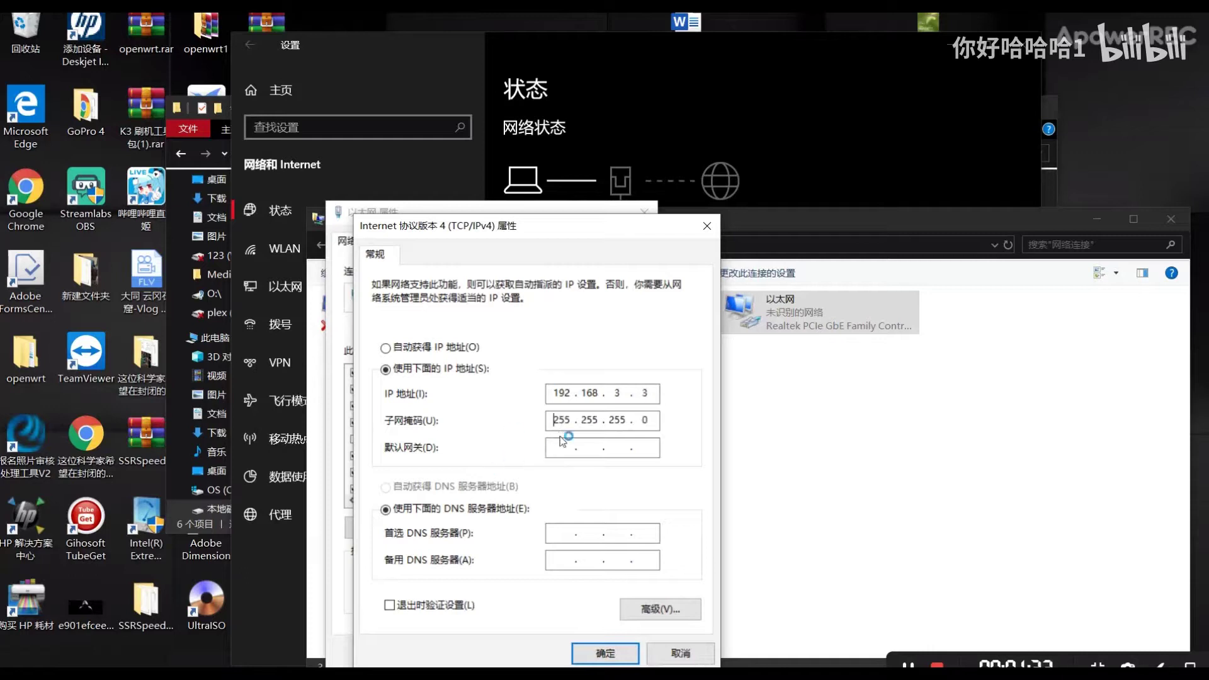
{"action": "type", "text": "192 . 168 . 3 . 1"}
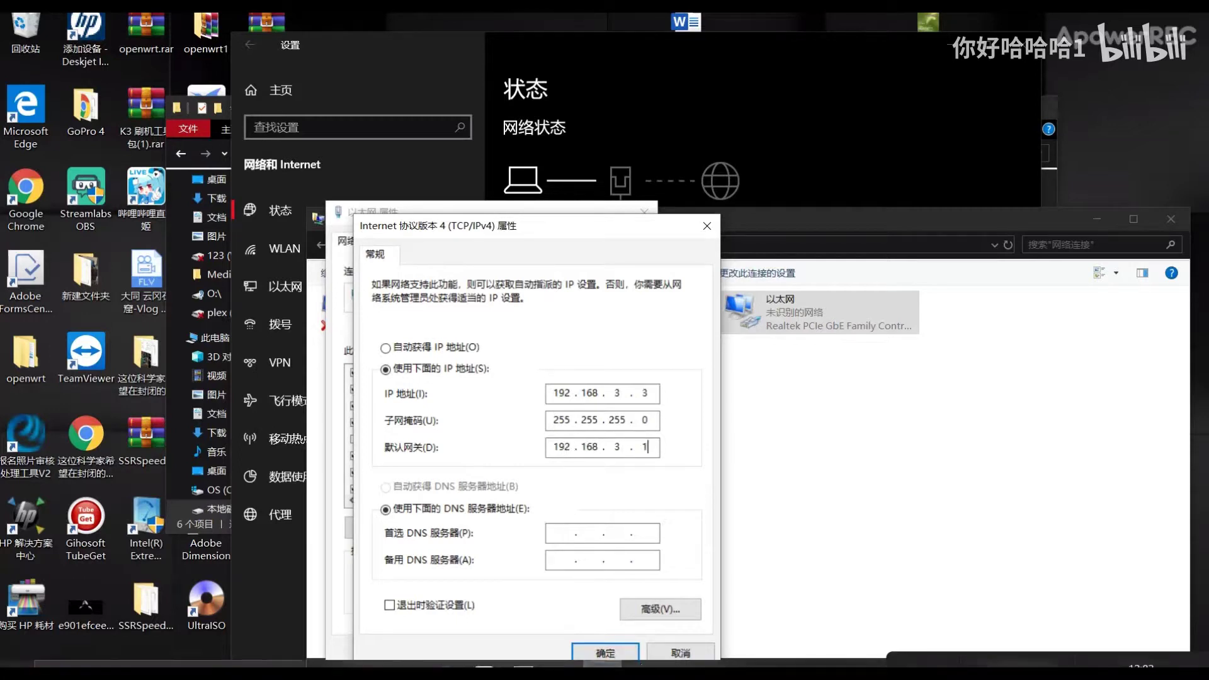
{"action": "left_click", "coordinate": [588, 652]}
{"action": "left_click", "coordinate": [543, 653]}
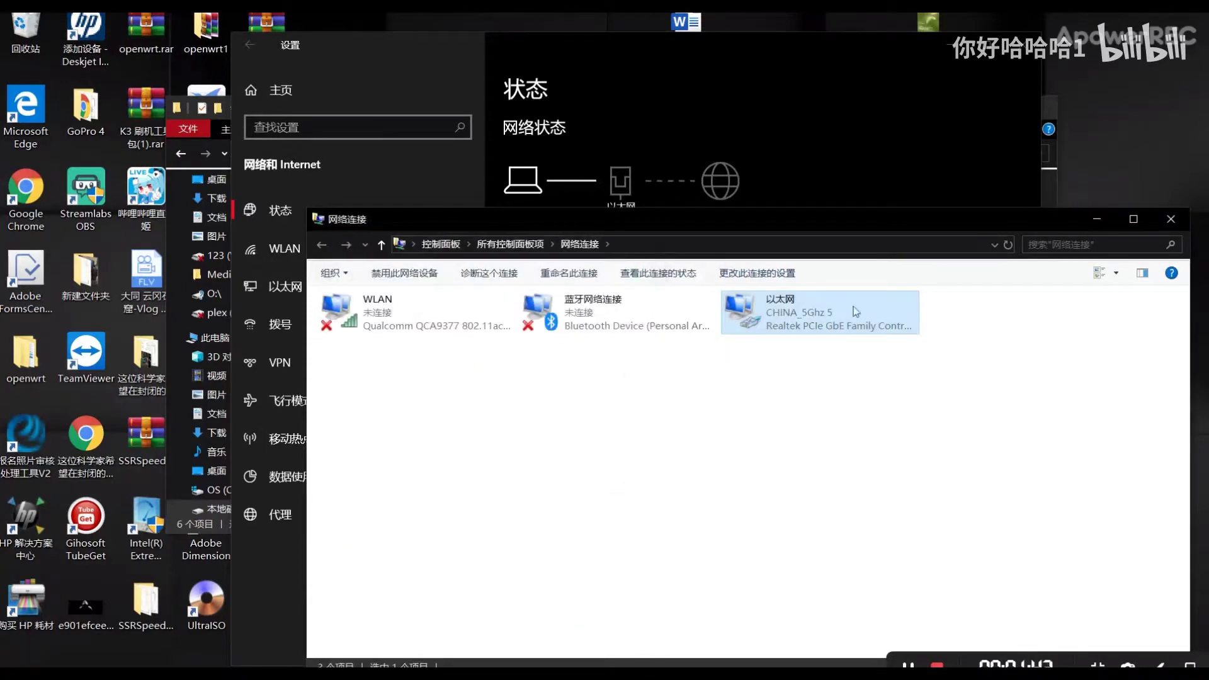
Step: Dismiss the network settings windows and reconnect in MobaXterm with the saved SSH session 192.168.3.225 (root)
{"action": "left_click", "coordinate": [1103, 220]}
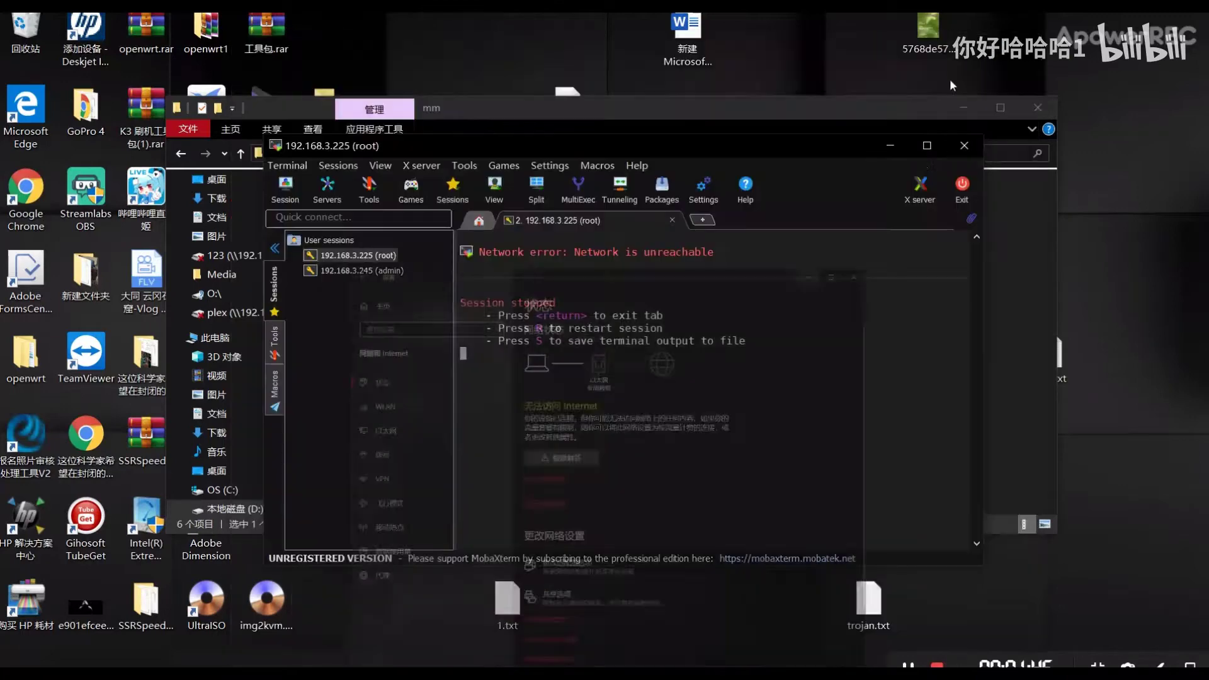
{"action": "left_click", "coordinate": [1025, 43]}
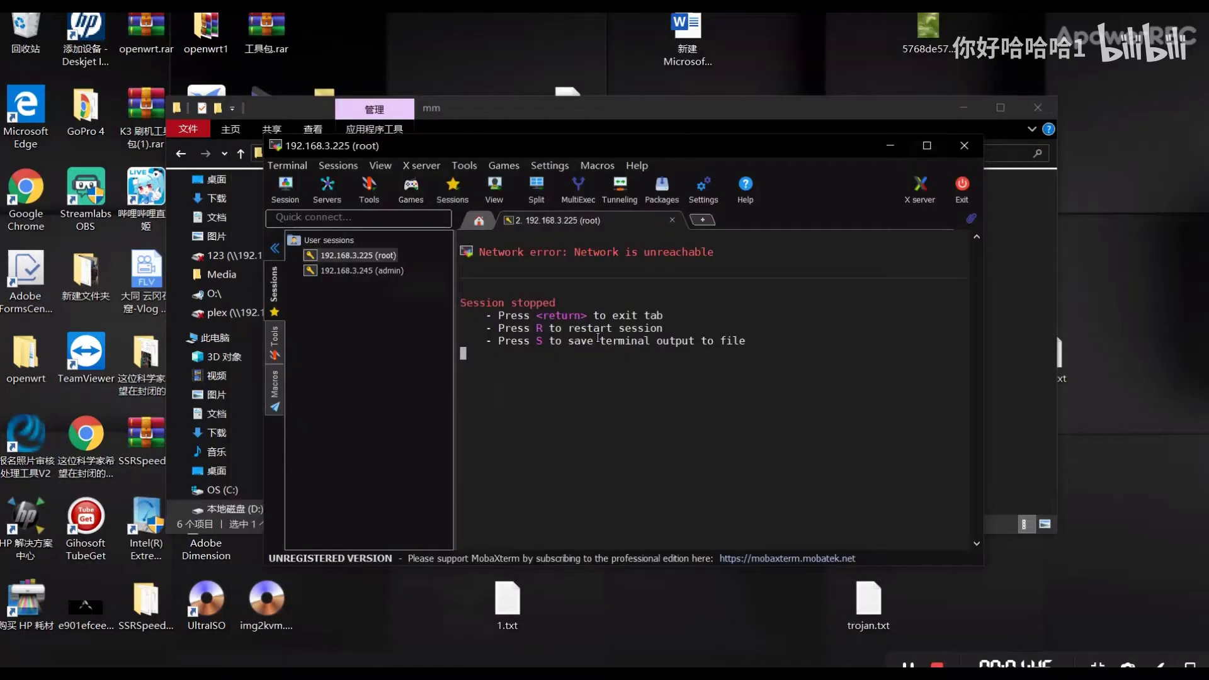
{"action": "key", "text": "r"}
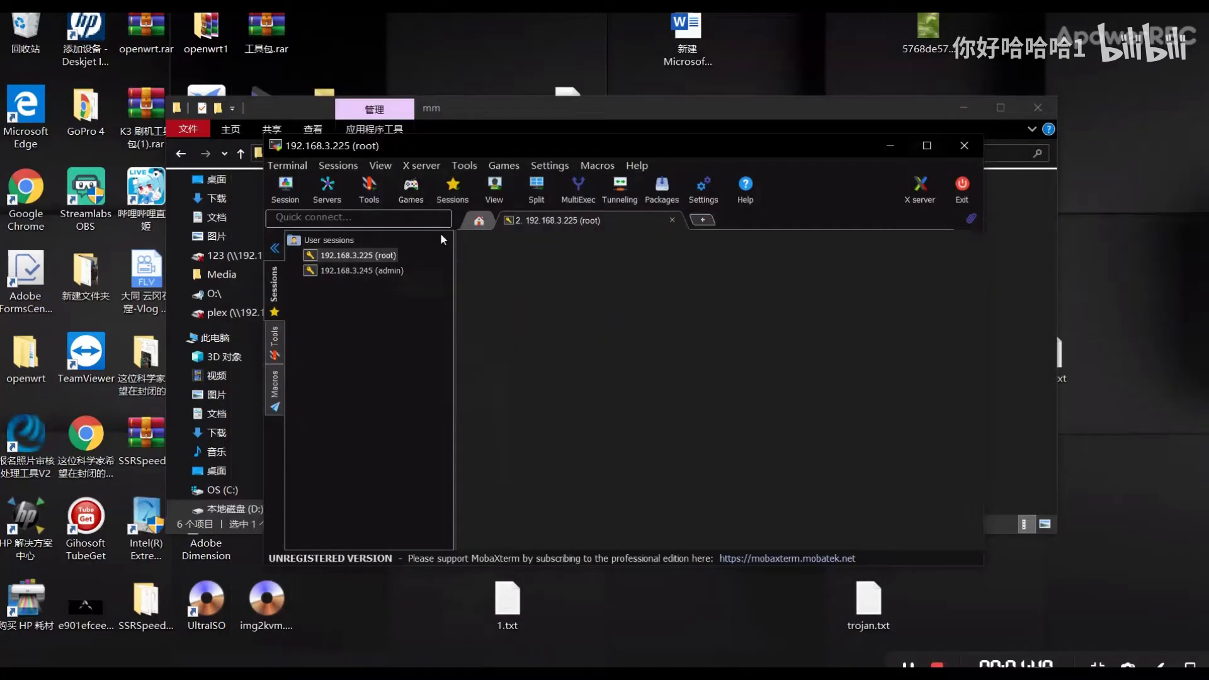
{"action": "double_click", "coordinate": [358, 255]}
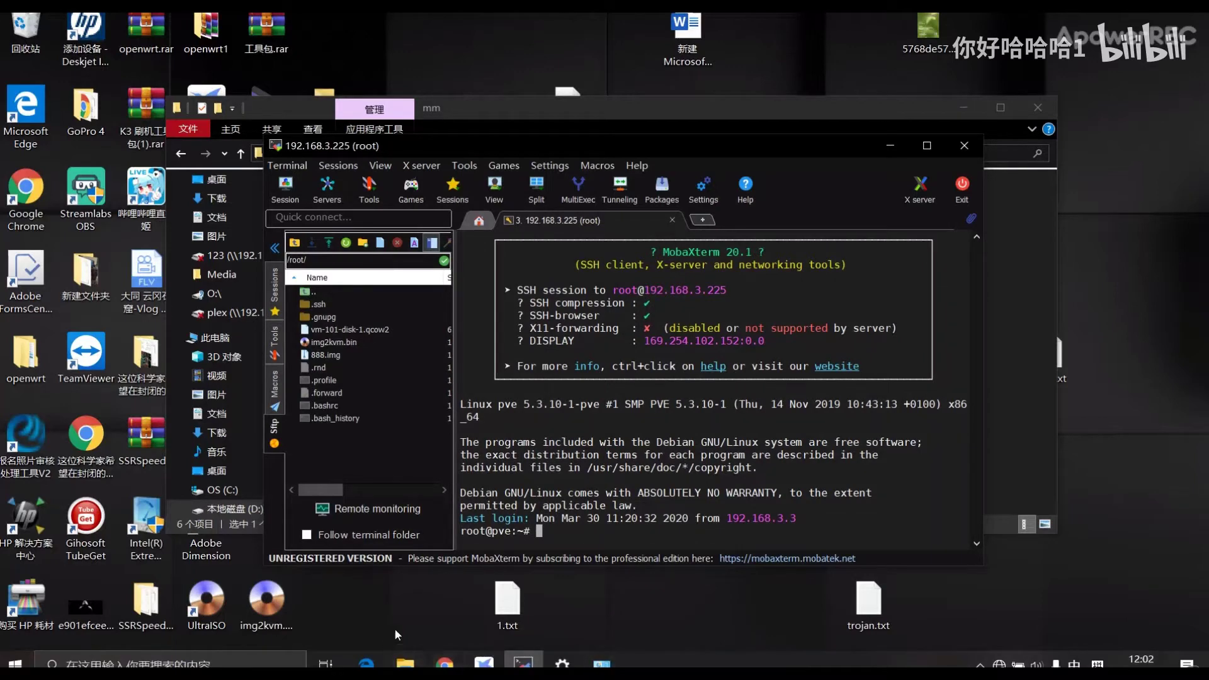
Step: Switch to Chrome and load 192.168.3.225:8006 in a new tab
{"action": "mouse_move", "coordinate": [596, 677]}
{"action": "left_click", "coordinate": [445, 665]}
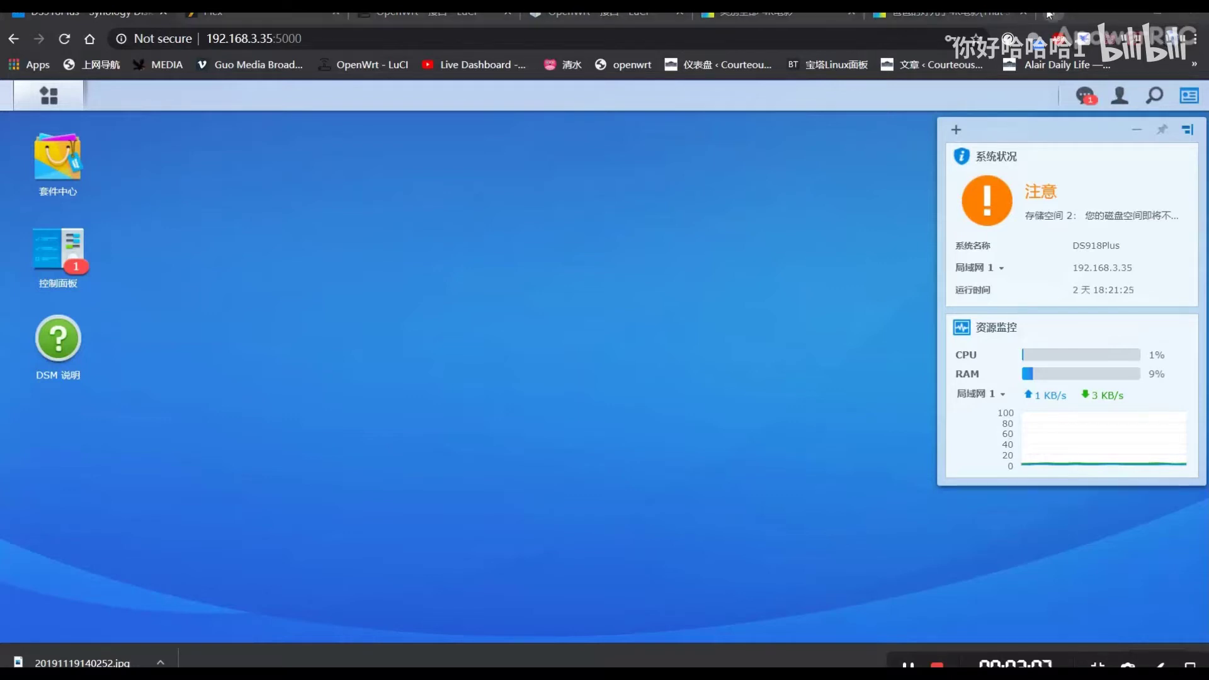
{"action": "key", "text": "ctrl+t"}
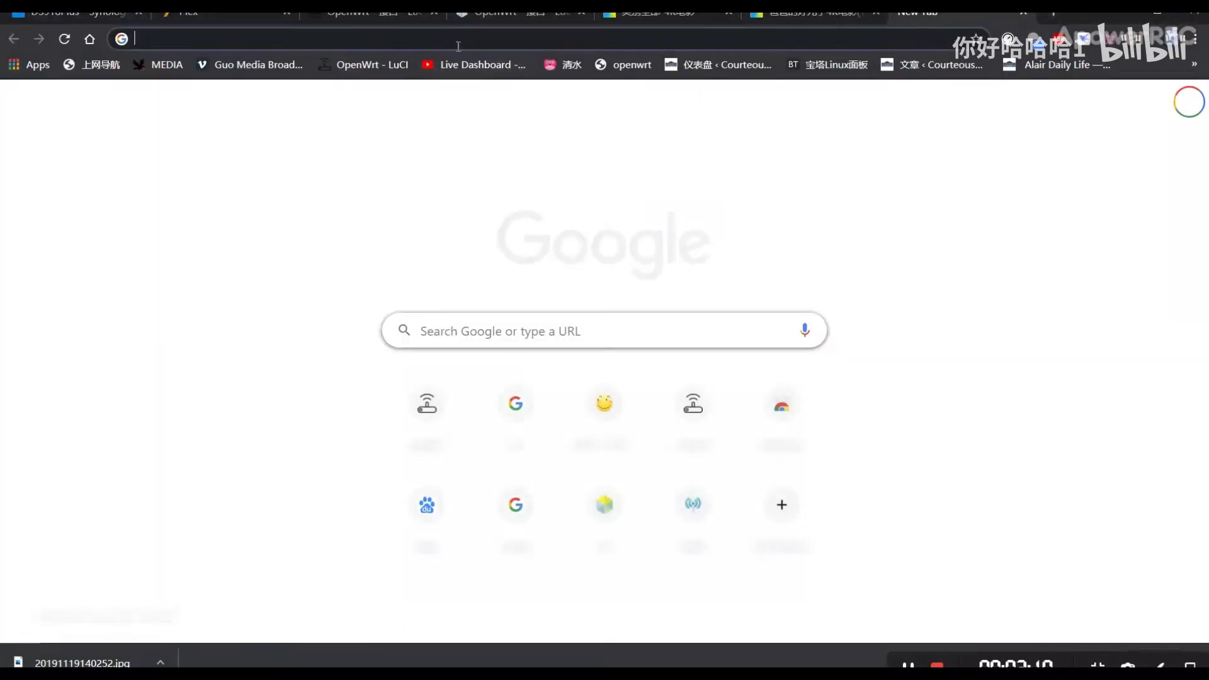
{"action": "type", "text": "19"}
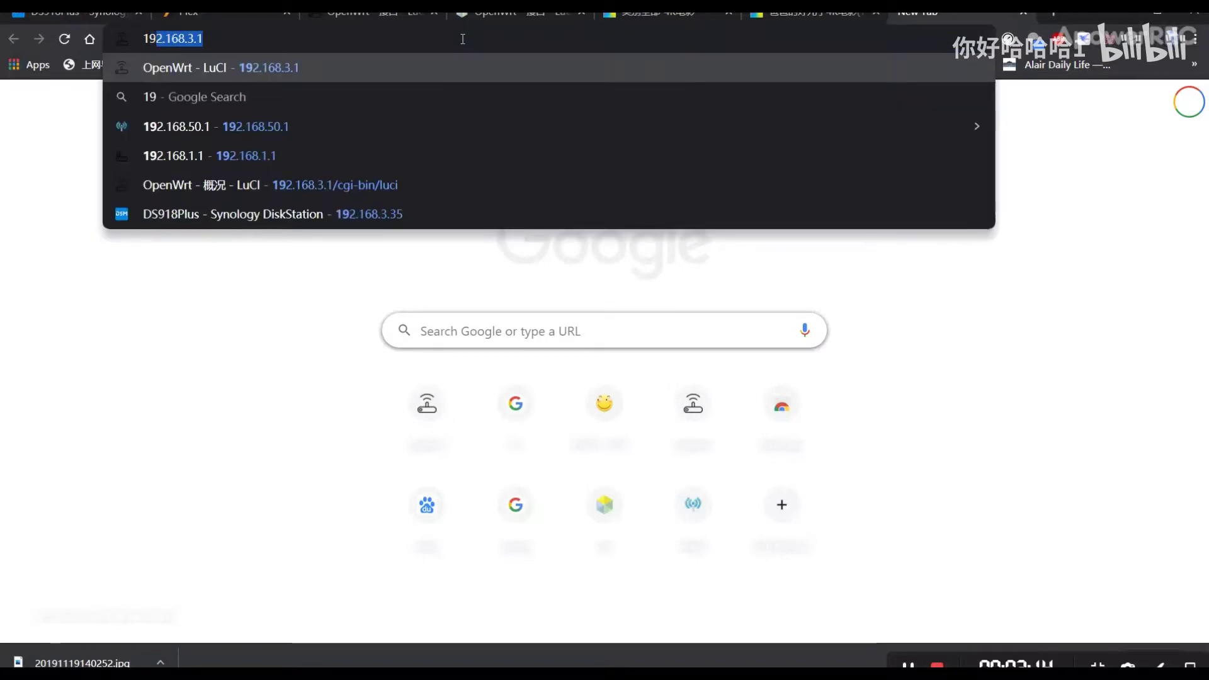
{"action": "key", "text": "Right"}
{"action": "key", "text": "BackSpace"}
{"action": "type", "text": "225"}
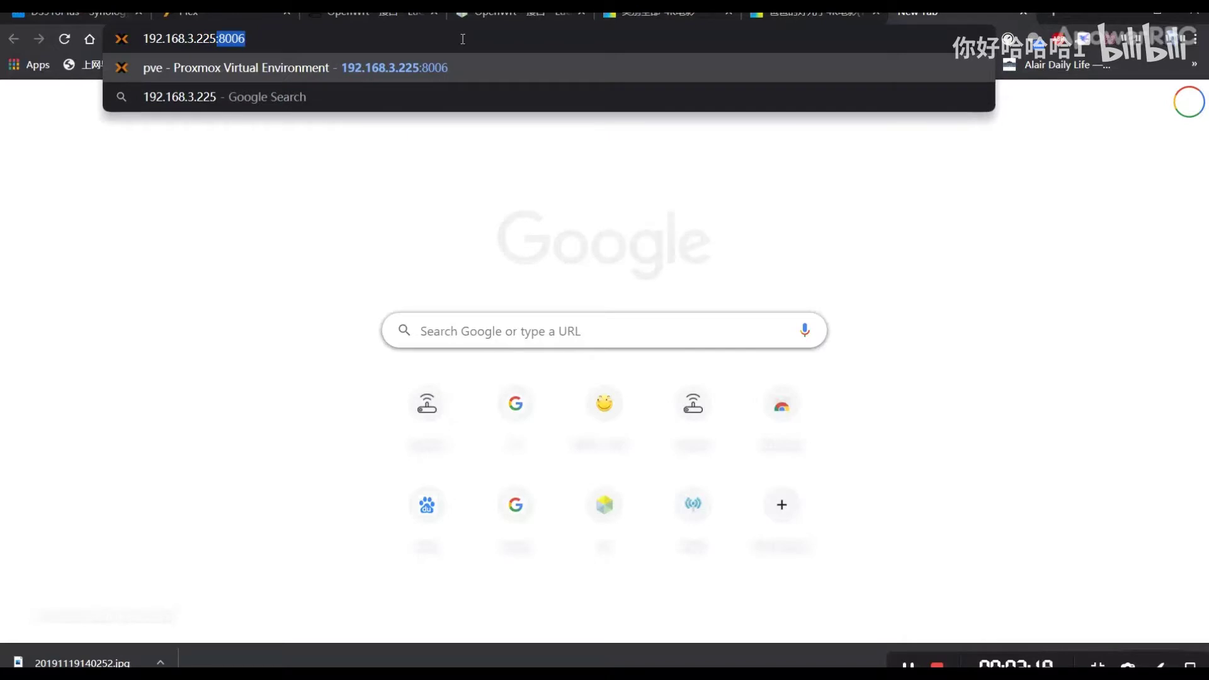
{"action": "key", "text": "Return"}
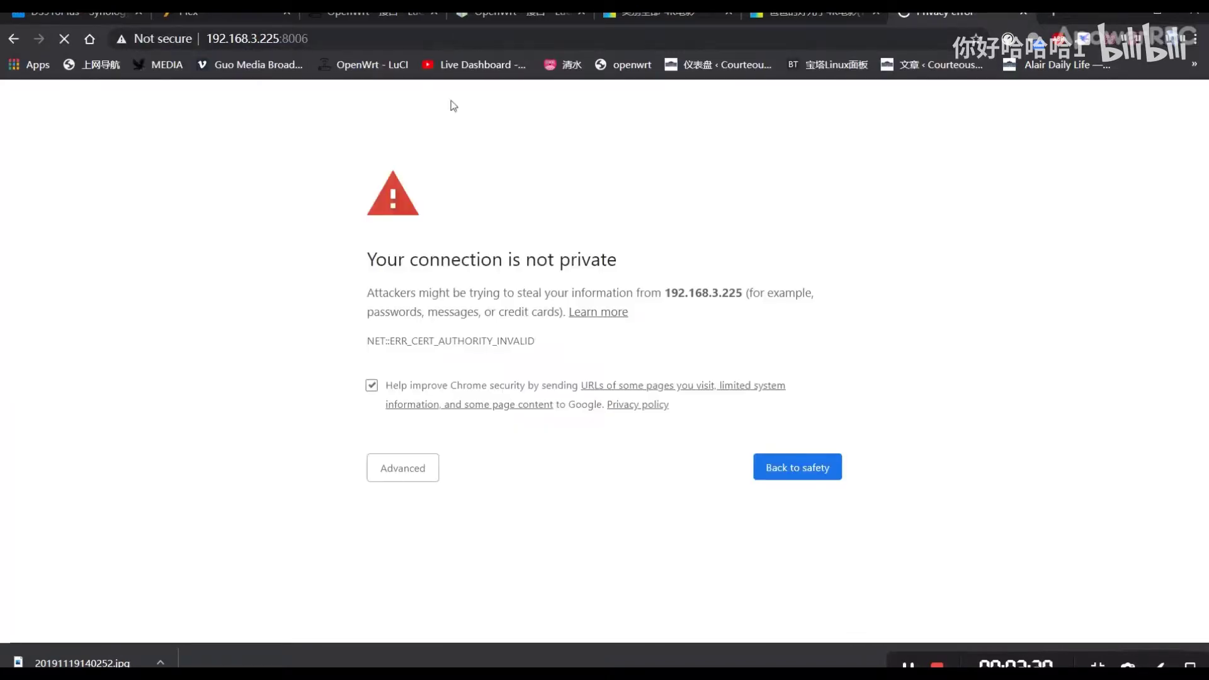
Step: Proceed past the certificate warning, then log in to Proxmox VE as root with the account password and dismiss the subscription notice
{"action": "left_click", "coordinate": [406, 478]}
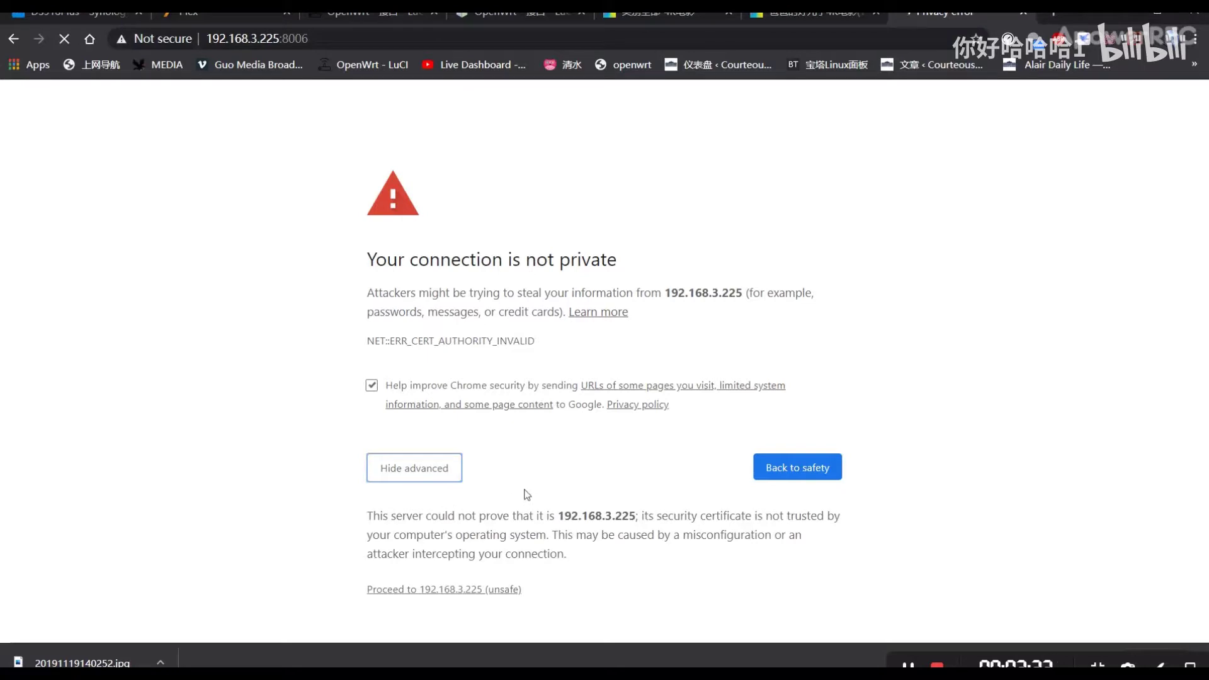
{"action": "left_click", "coordinate": [462, 590]}
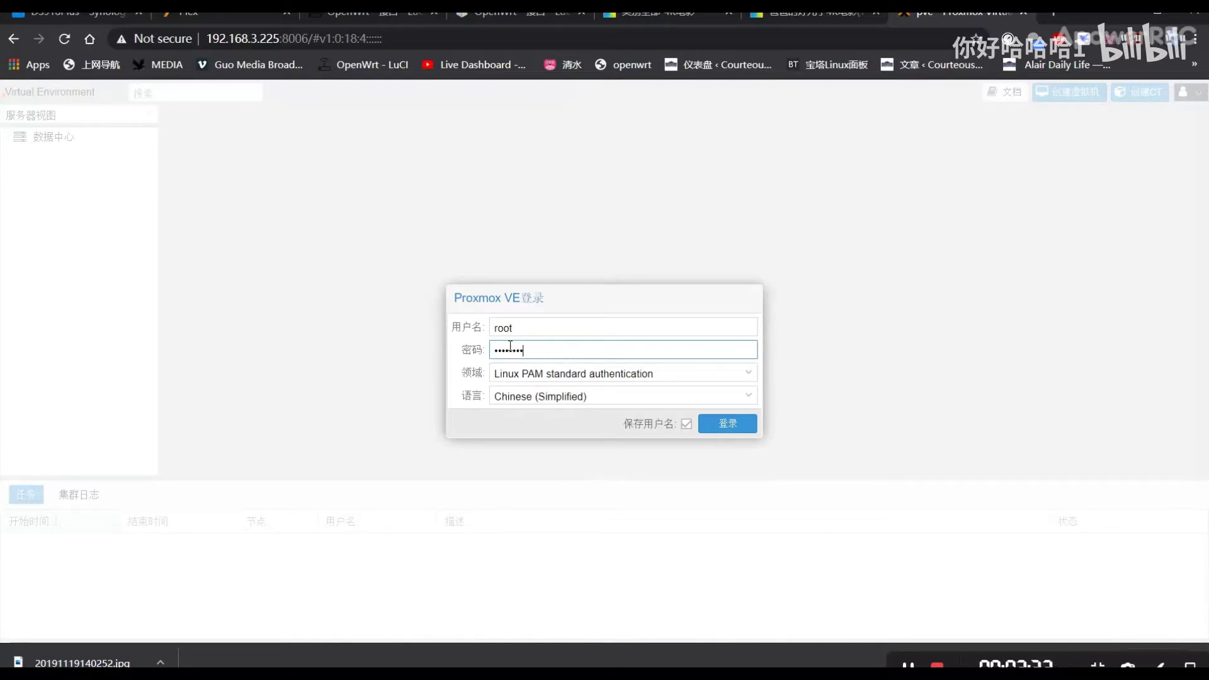
{"action": "key", "text": "Return"}
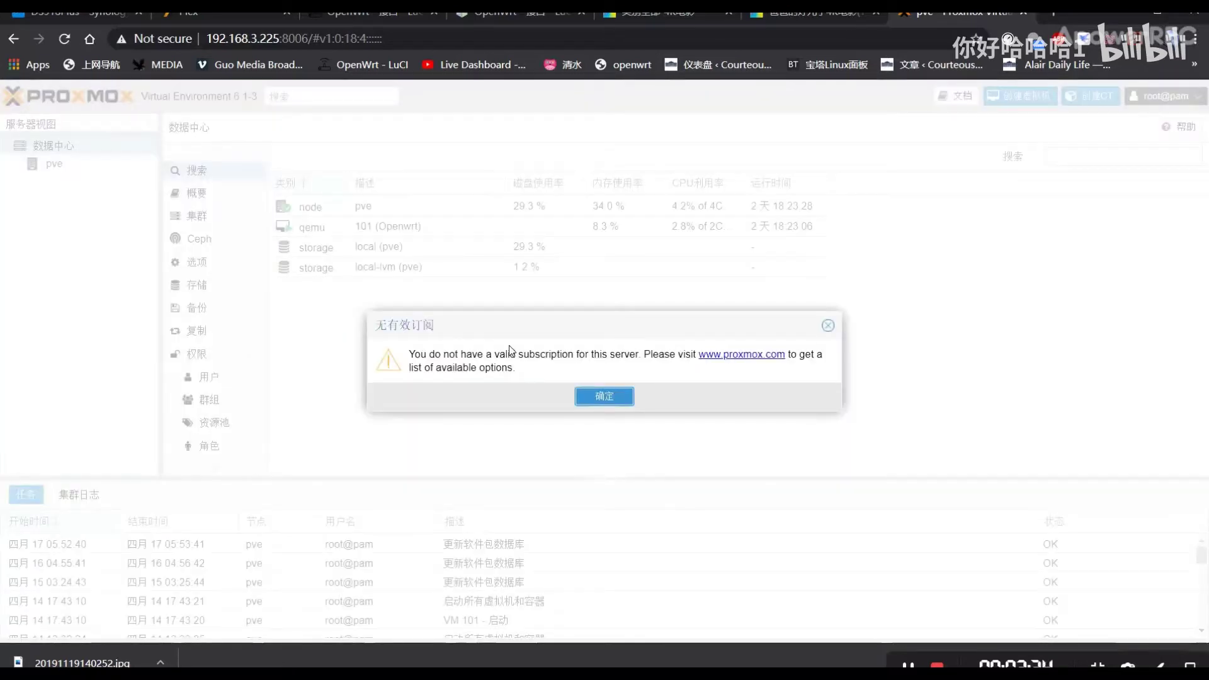
{"action": "left_click", "coordinate": [601, 400]}
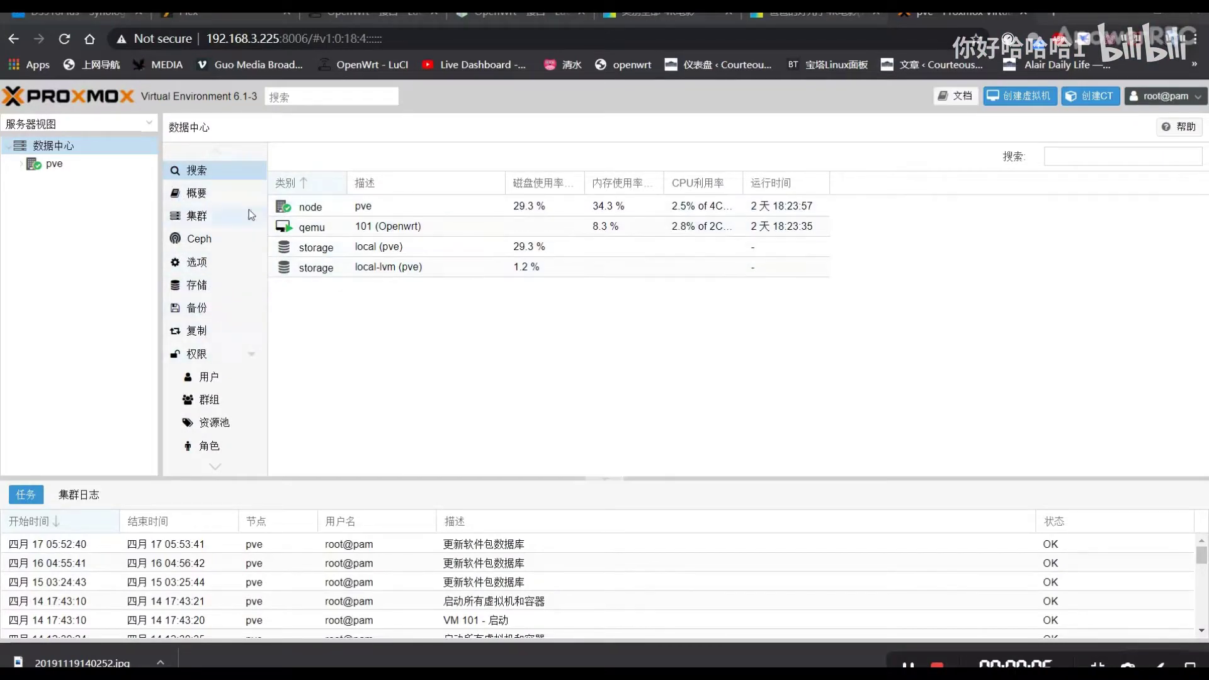
Step: Look through the datacenter's summary, cluster, Ceph and options pages
{"action": "left_click", "coordinate": [217, 198]}
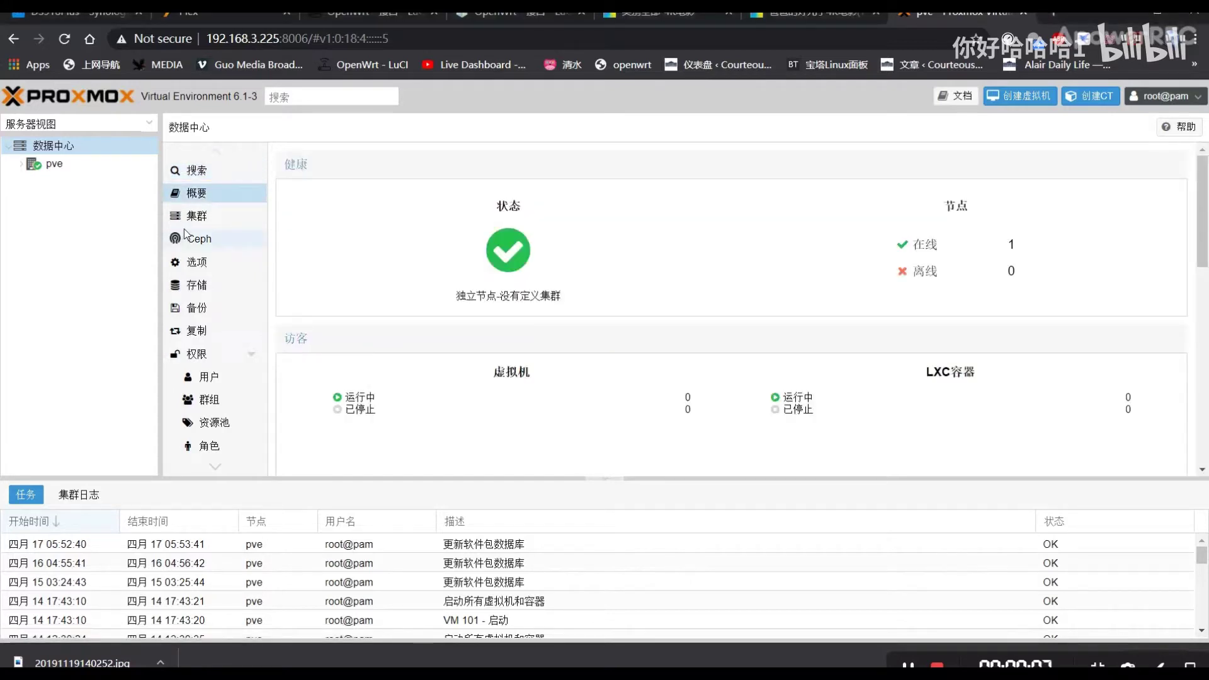
{"action": "left_click", "coordinate": [201, 219]}
{"action": "left_click", "coordinate": [203, 240]}
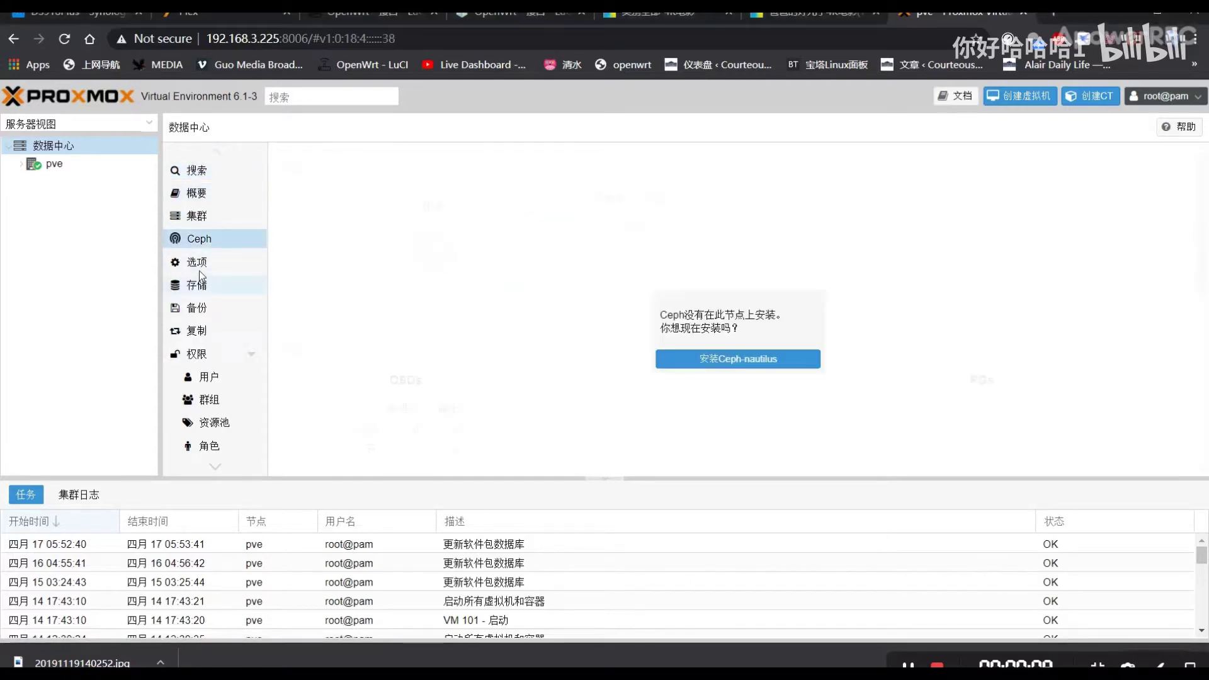
{"action": "left_click", "coordinate": [199, 265]}
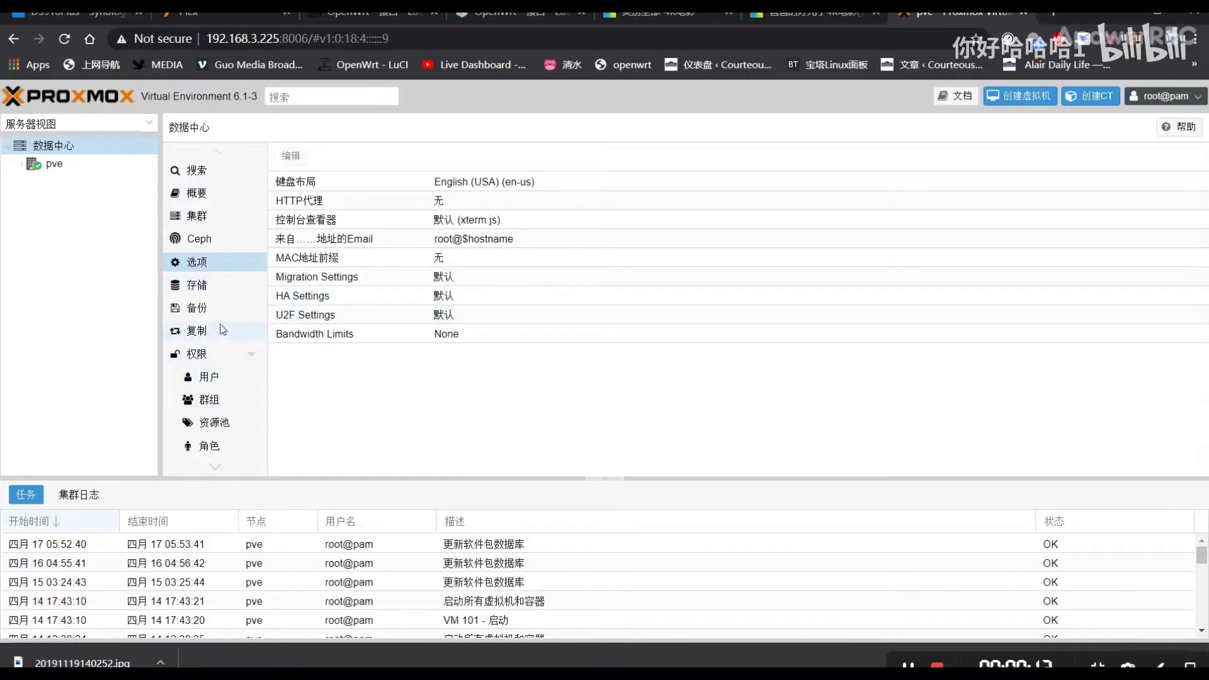
{"action": "scroll", "coordinate": [218, 284], "scroll_direction": "down", "scroll_amount": 1}
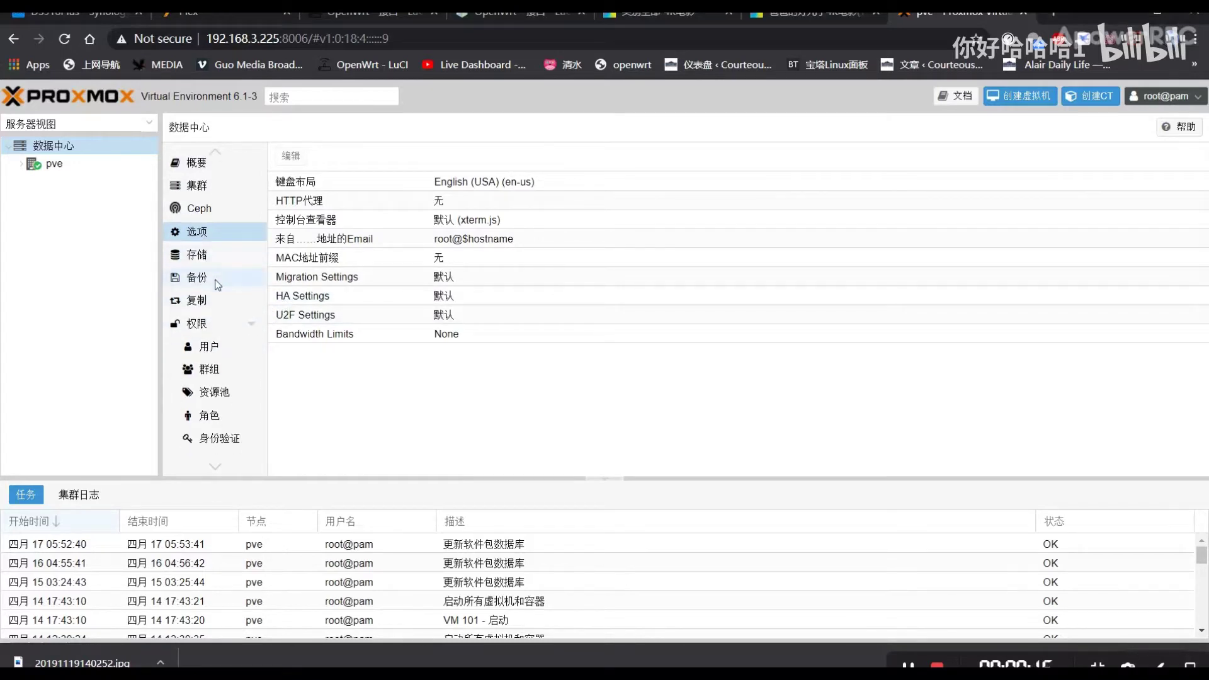
Step: Examine the pve node's network configuration and the settings of its Linux bridge vmbr1
{"action": "left_click", "coordinate": [54, 165]}
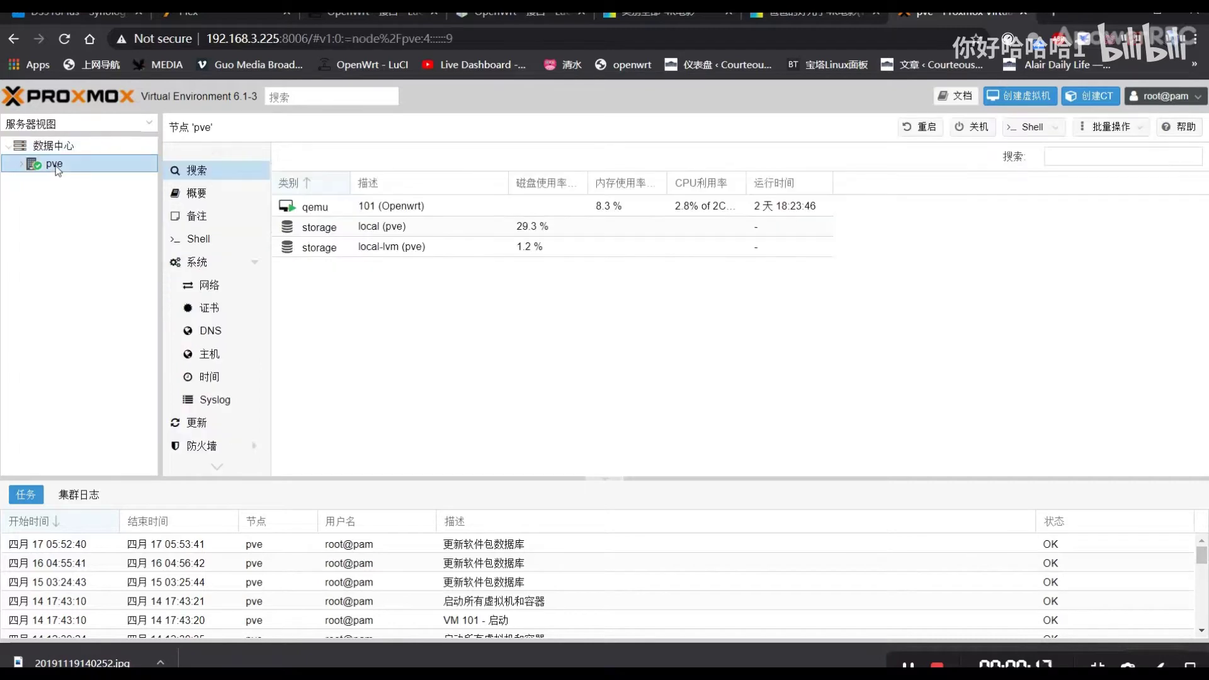
{"action": "left_click", "coordinate": [18, 165]}
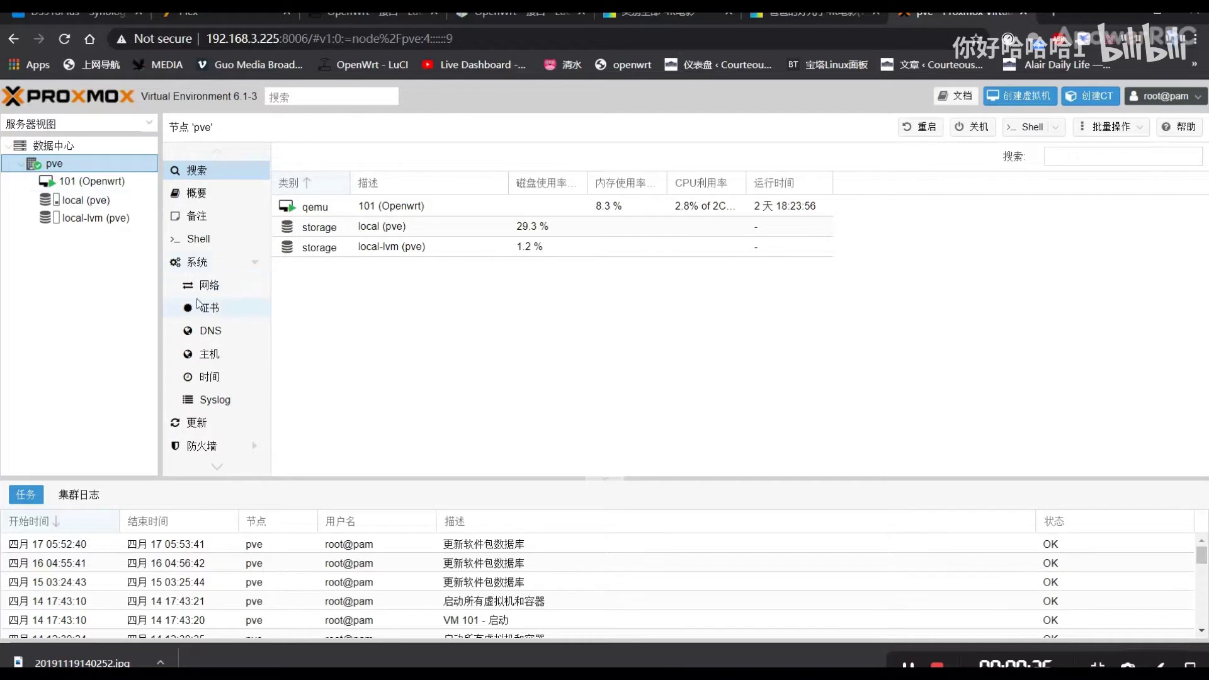
{"action": "left_click", "coordinate": [216, 287]}
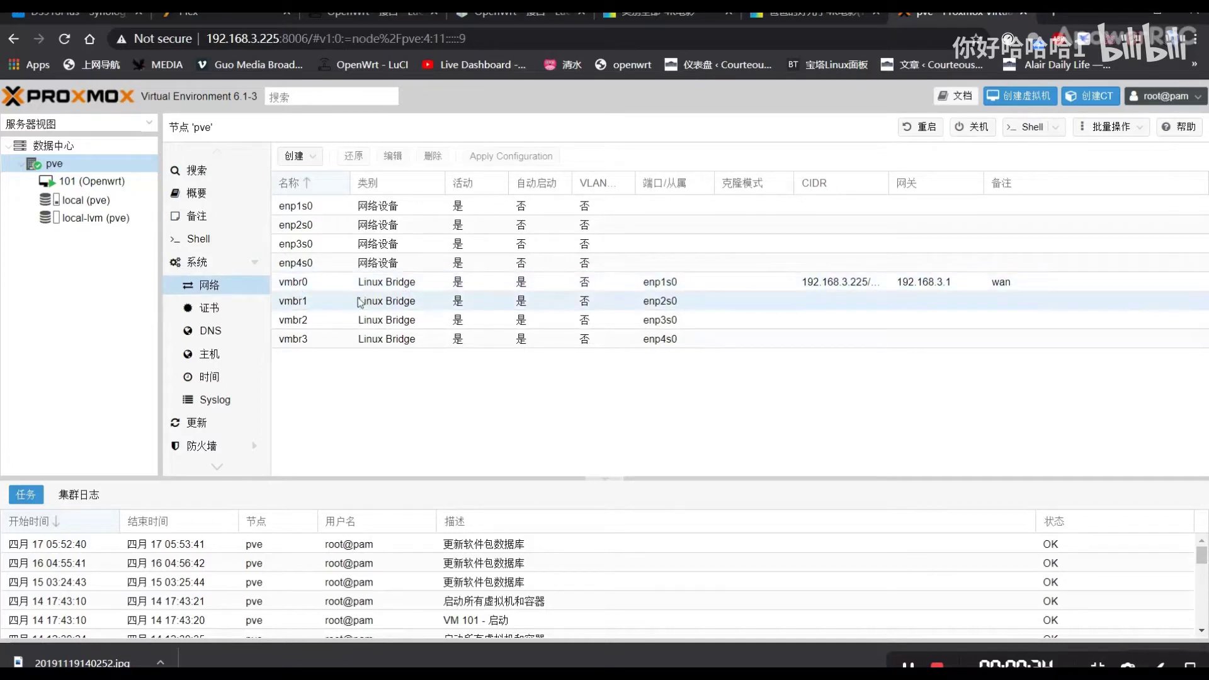
{"action": "left_click", "coordinate": [448, 311]}
{"action": "double_click", "coordinate": [487, 309]}
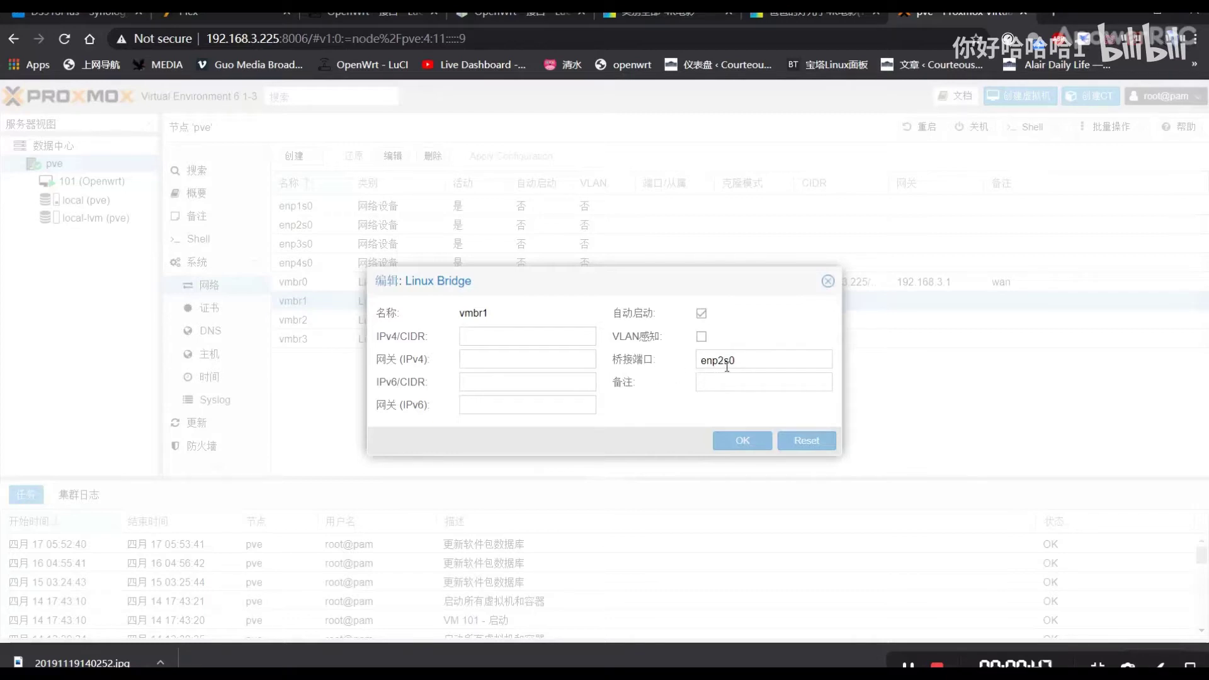
{"action": "left_click", "coordinate": [827, 281]}
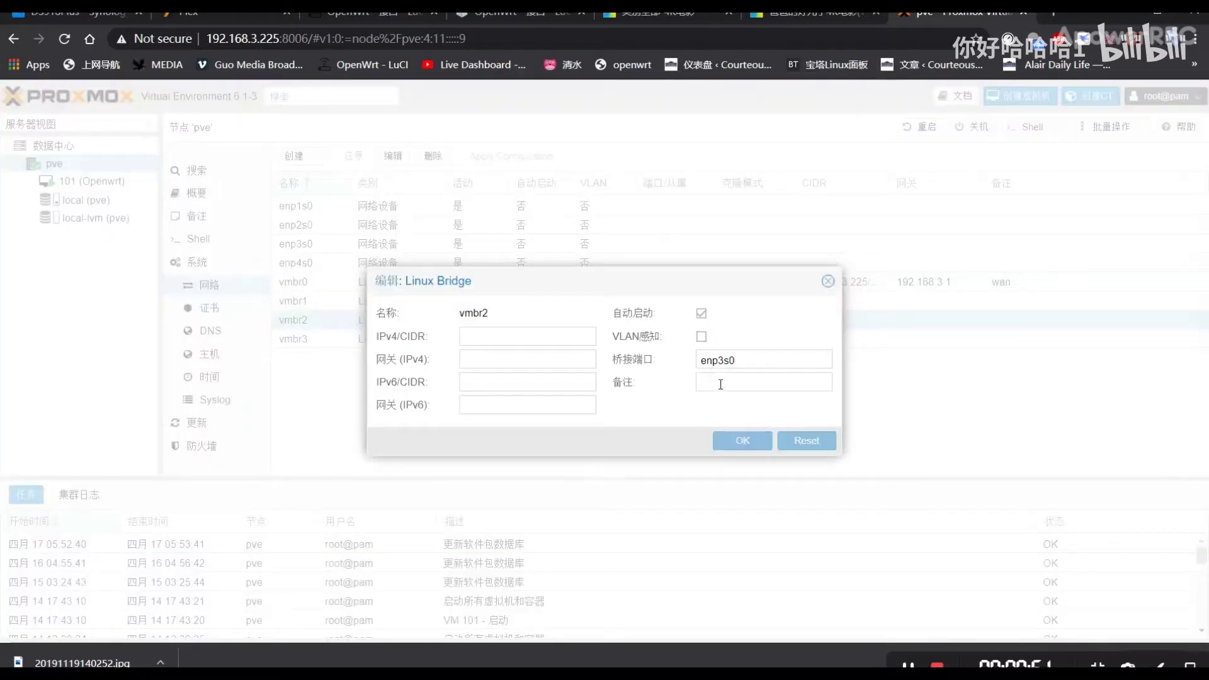
Step: Examine the settings of the Linux bridges vmbr2 and vmbr3, closing each dialog without changes
{"action": "left_click", "coordinate": [827, 282]}
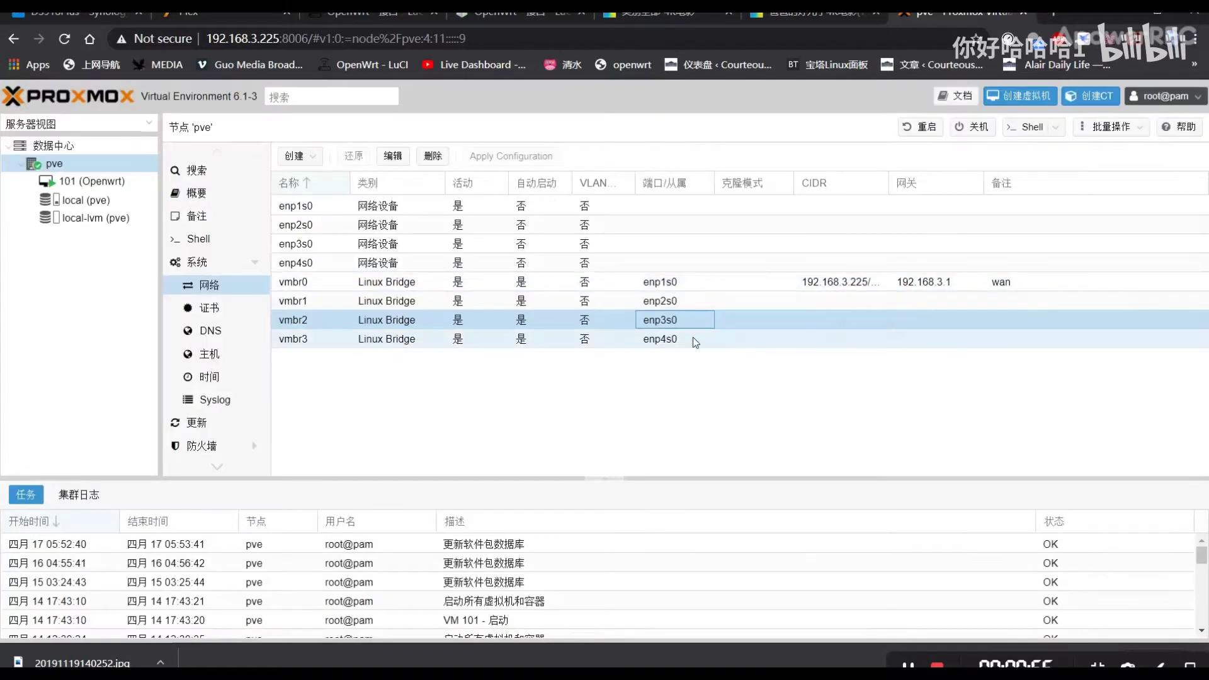
{"action": "double_click", "coordinate": [684, 340]}
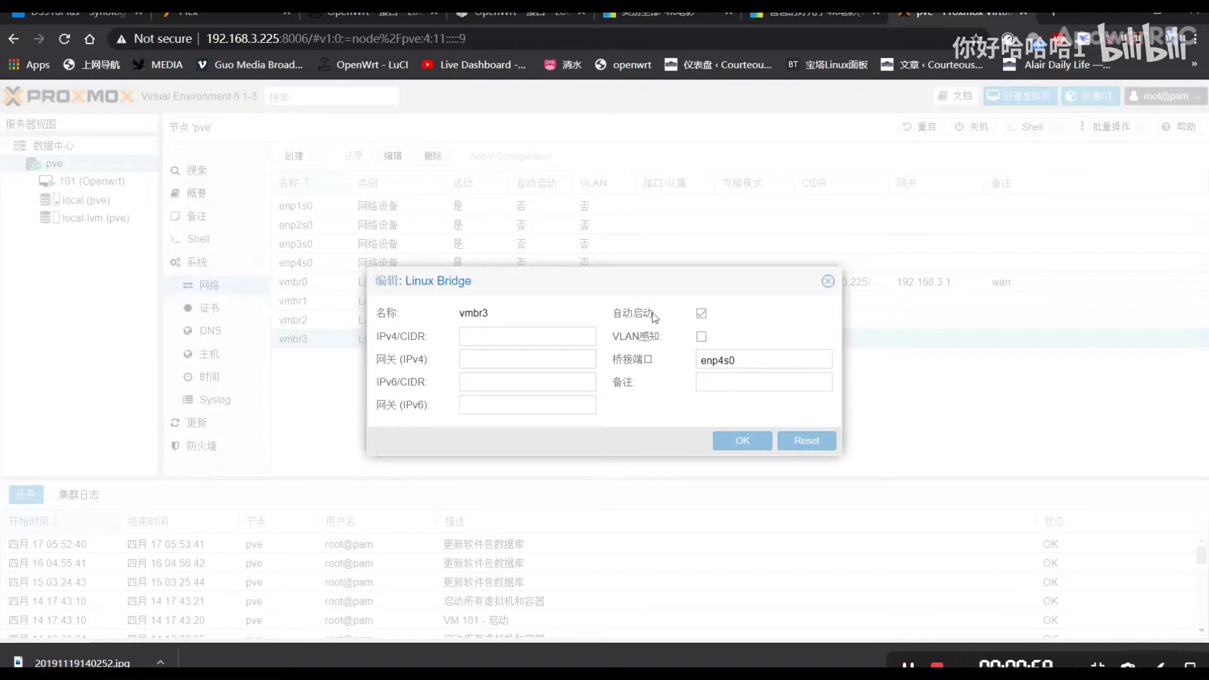
{"action": "left_click", "coordinate": [827, 282]}
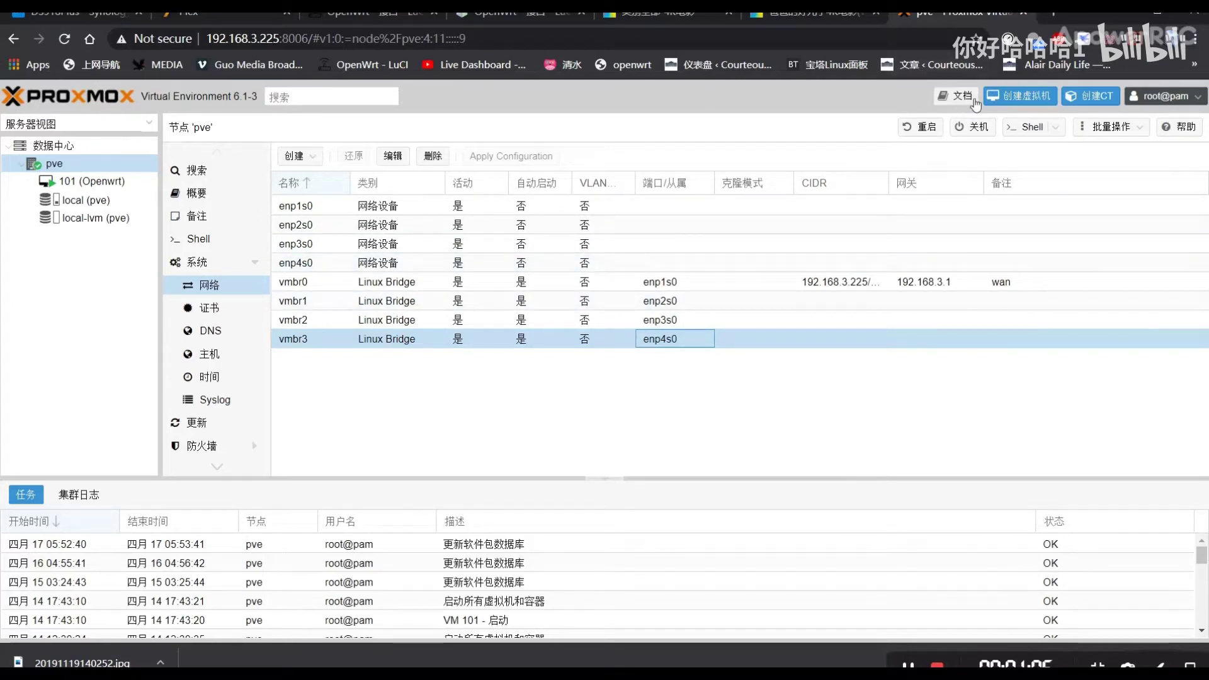
Step: Start creating a virtual machine on node pve with VM ID 100, name it ve, and enable start at boot
{"action": "left_click", "coordinate": [1036, 102]}
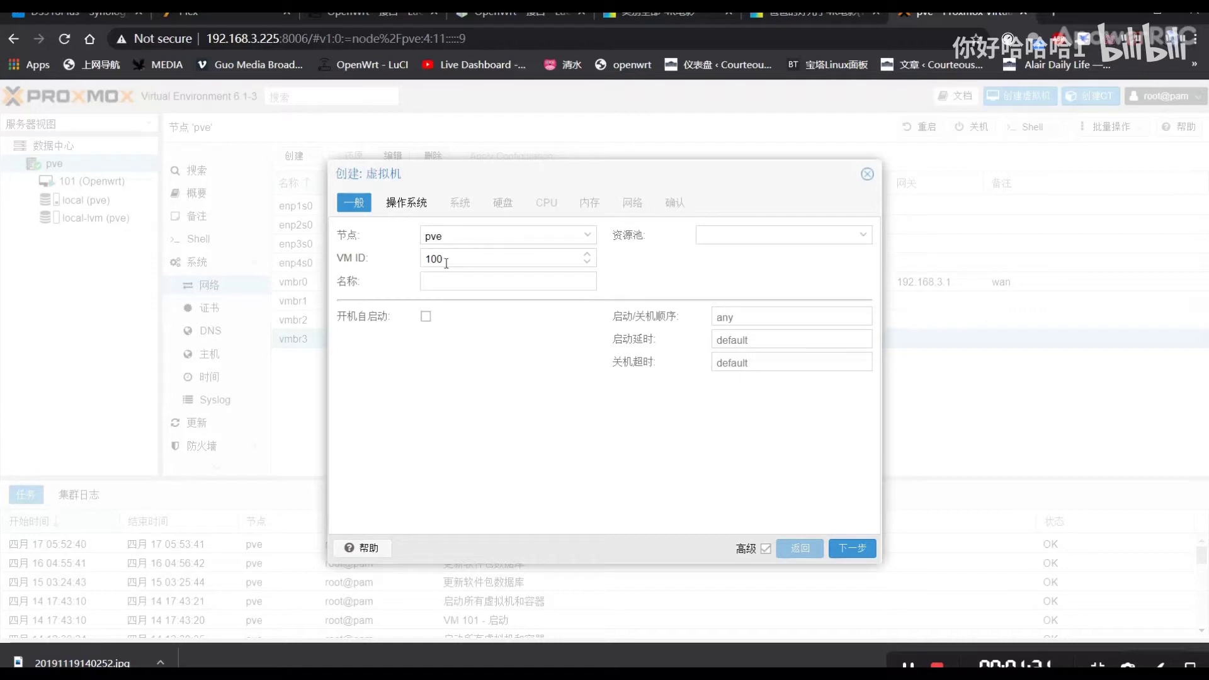
{"action": "left_click", "coordinate": [470, 236]}
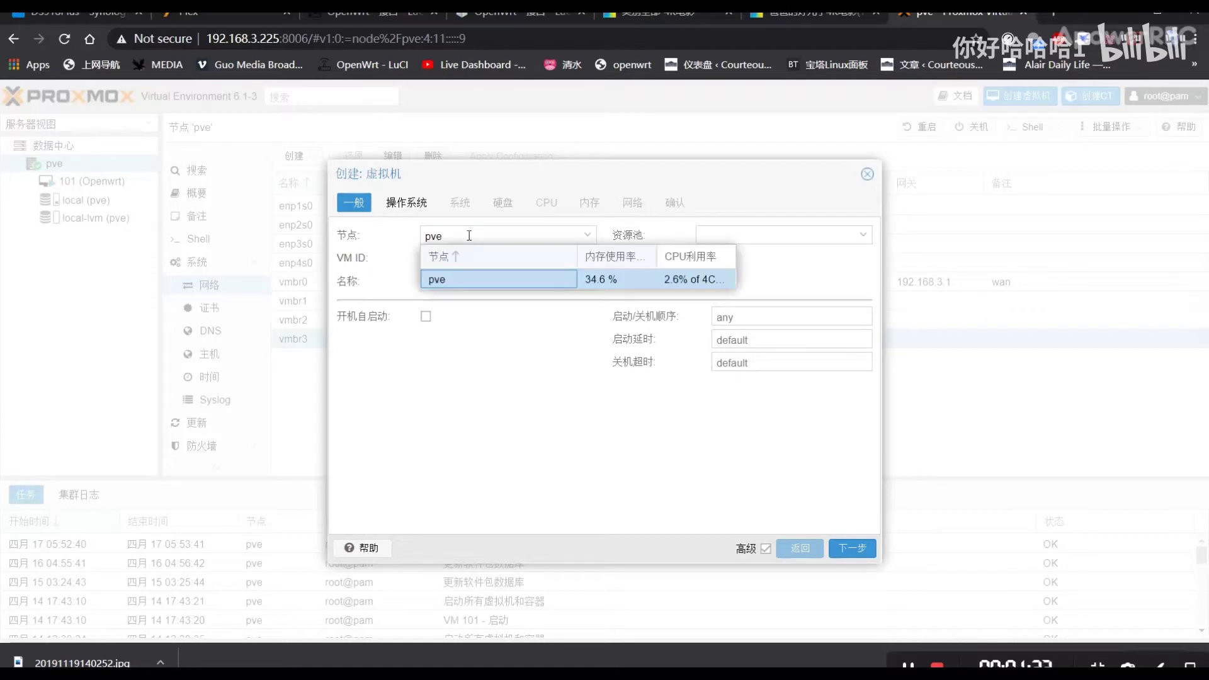
{"action": "left_click", "coordinate": [478, 366]}
{"action": "left_click", "coordinate": [444, 282]}
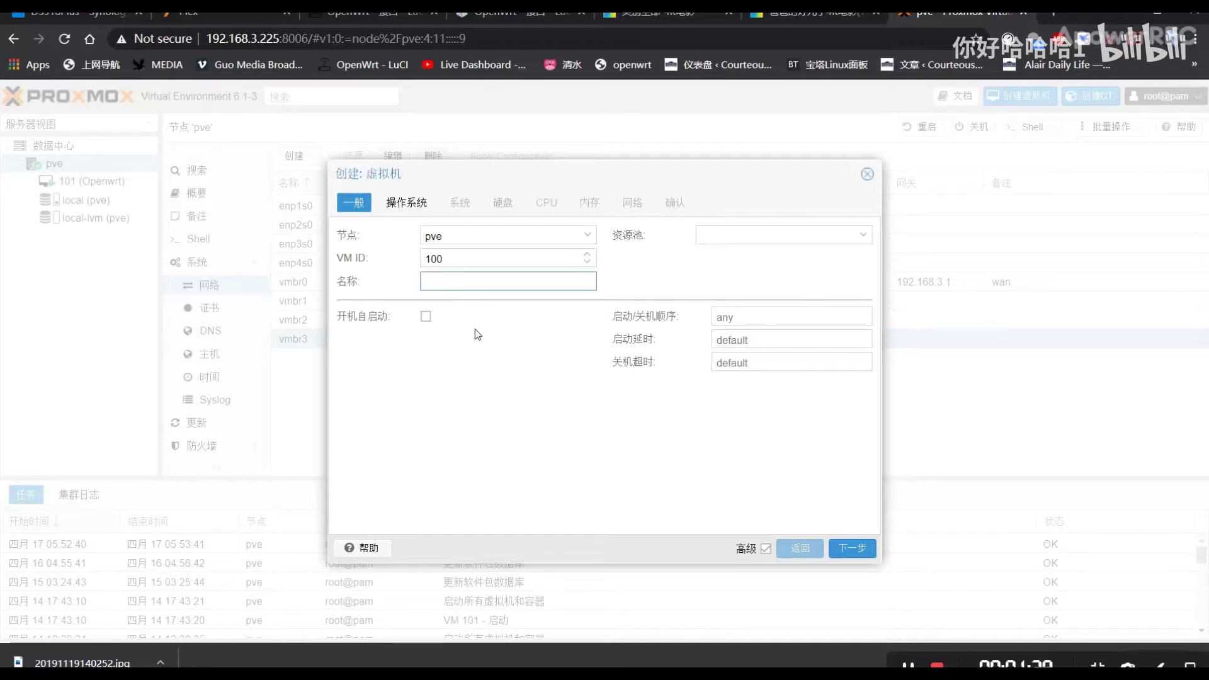
{"action": "type", "text": "ve"}
{"action": "left_click", "coordinate": [426, 317]}
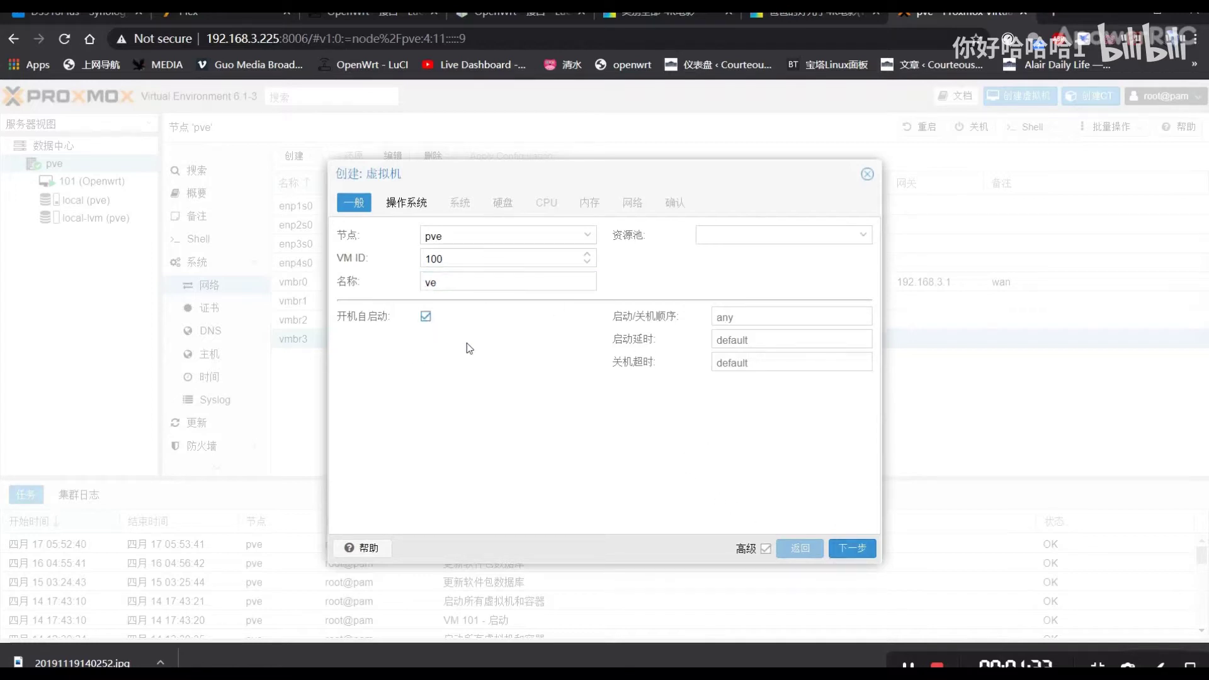
{"action": "left_click", "coordinate": [859, 548]}
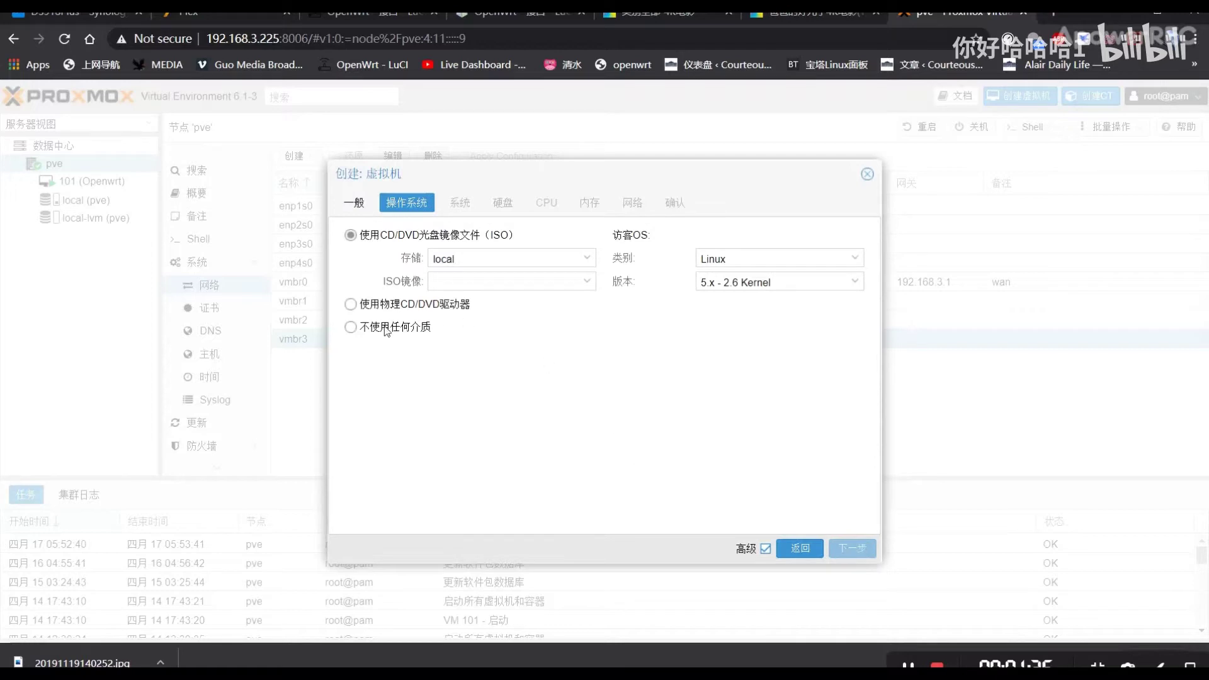
Step: Choose not to use any installation media for the new virtual machine, and accept the default system and hard disk settings
{"action": "left_click", "coordinate": [351, 328]}
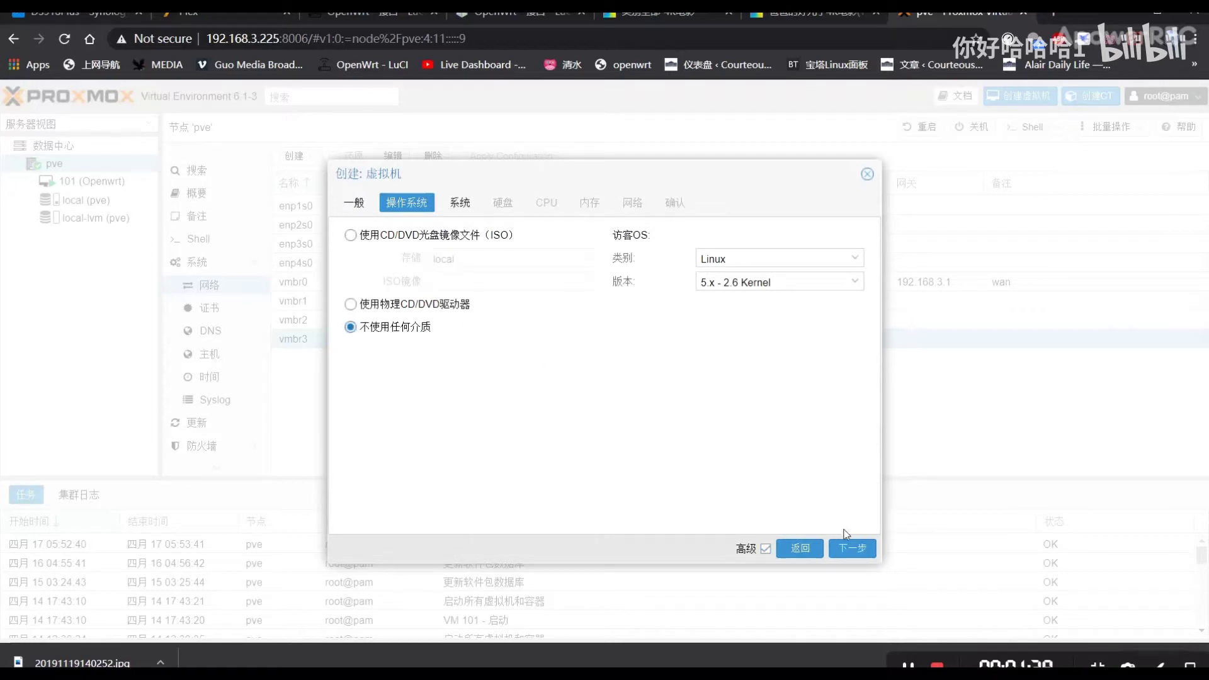
{"action": "left_click", "coordinate": [843, 548]}
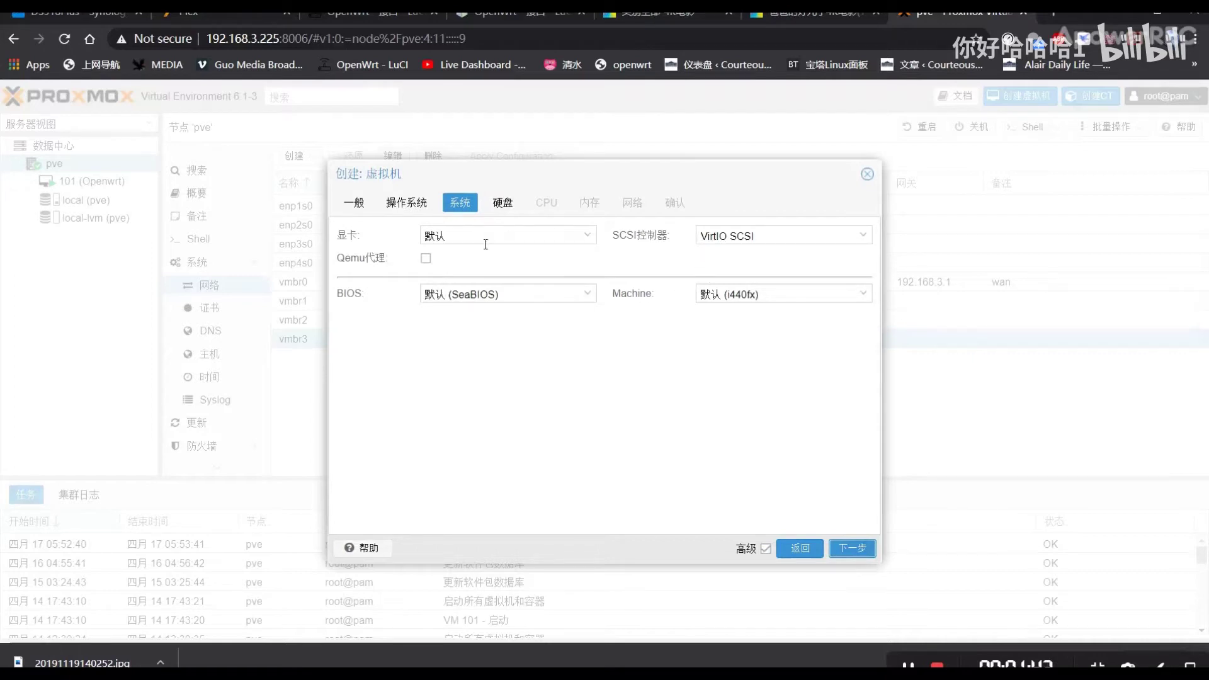
{"action": "left_click", "coordinate": [861, 549]}
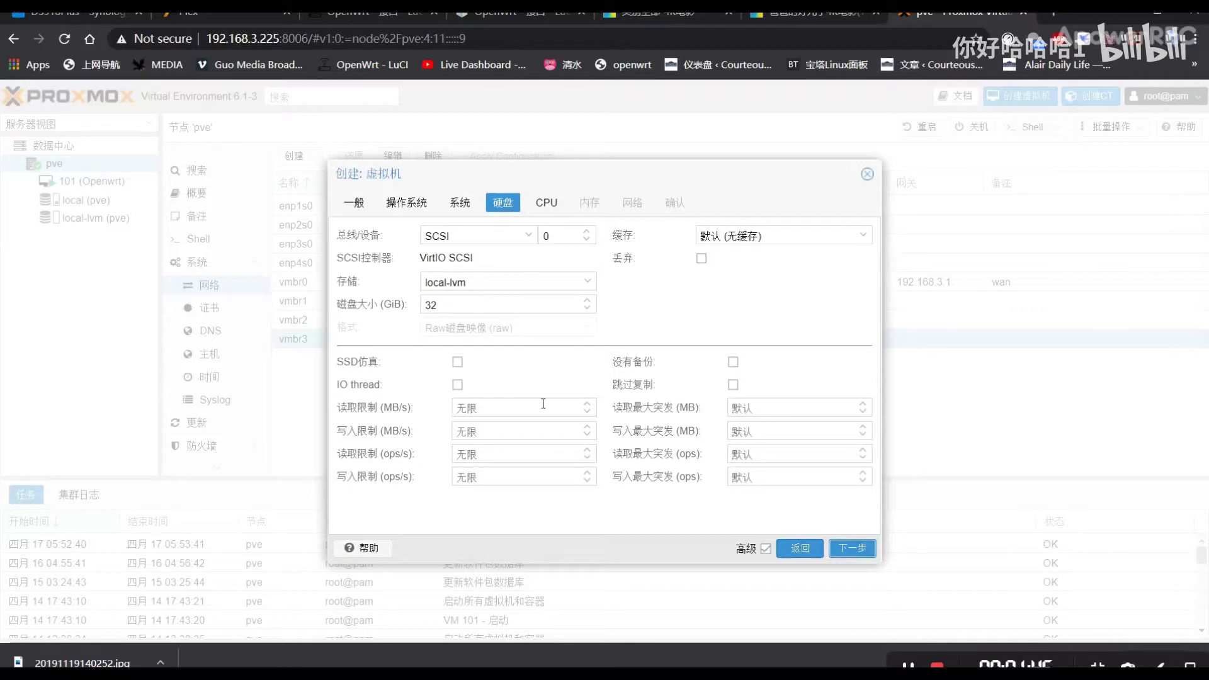
{"action": "left_click", "coordinate": [867, 553]}
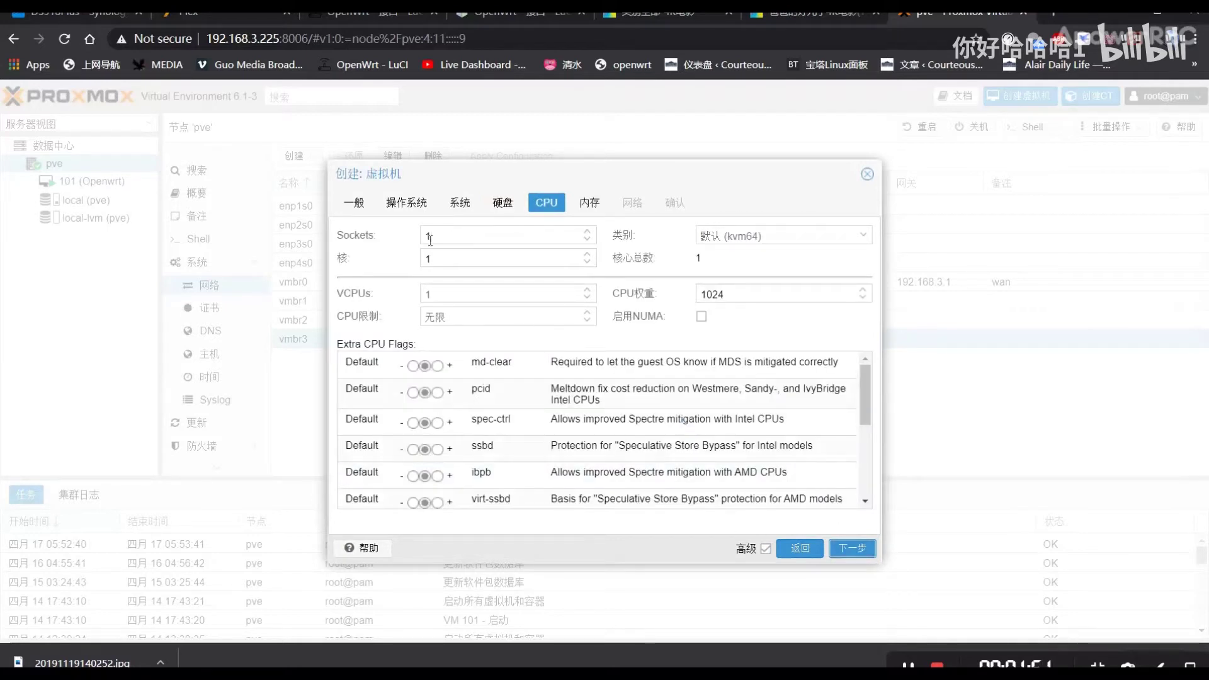
Step: Set the new virtual machine to 2 cores and 2048 MiB of memory, keep the default network, and cancel the wizard at the confirmation page
{"action": "left_click", "coordinate": [463, 258]}
{"action": "key", "text": "BackSpace"}
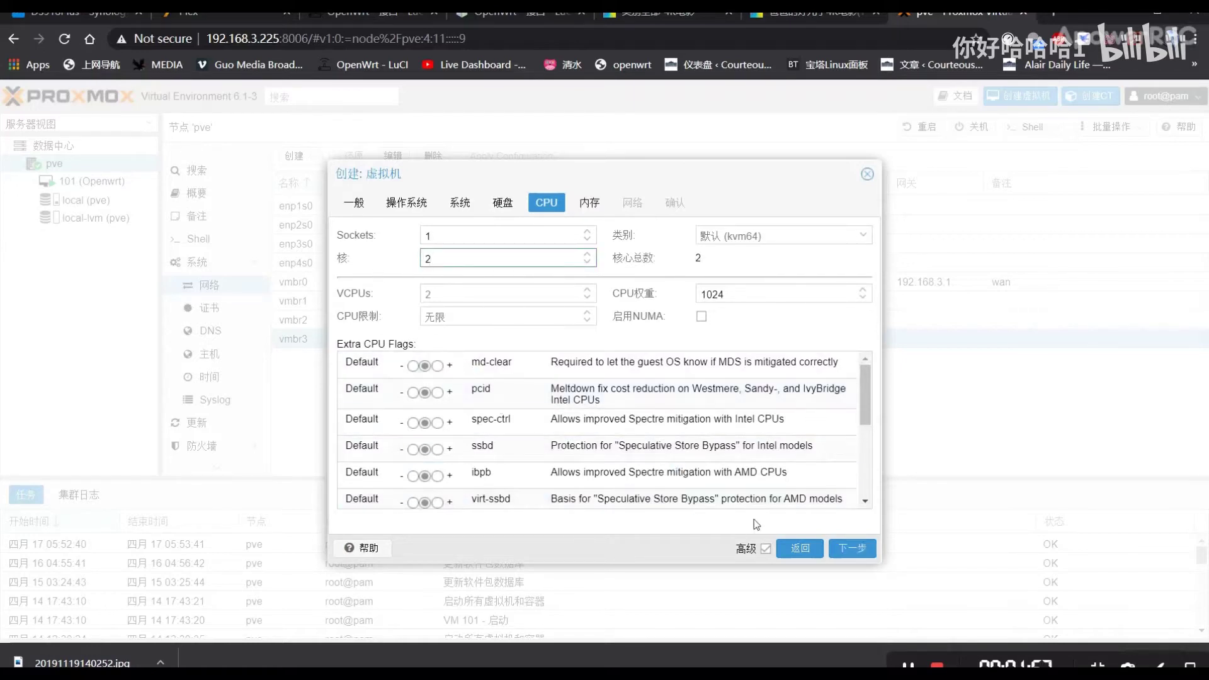
{"action": "left_click", "coordinate": [848, 557]}
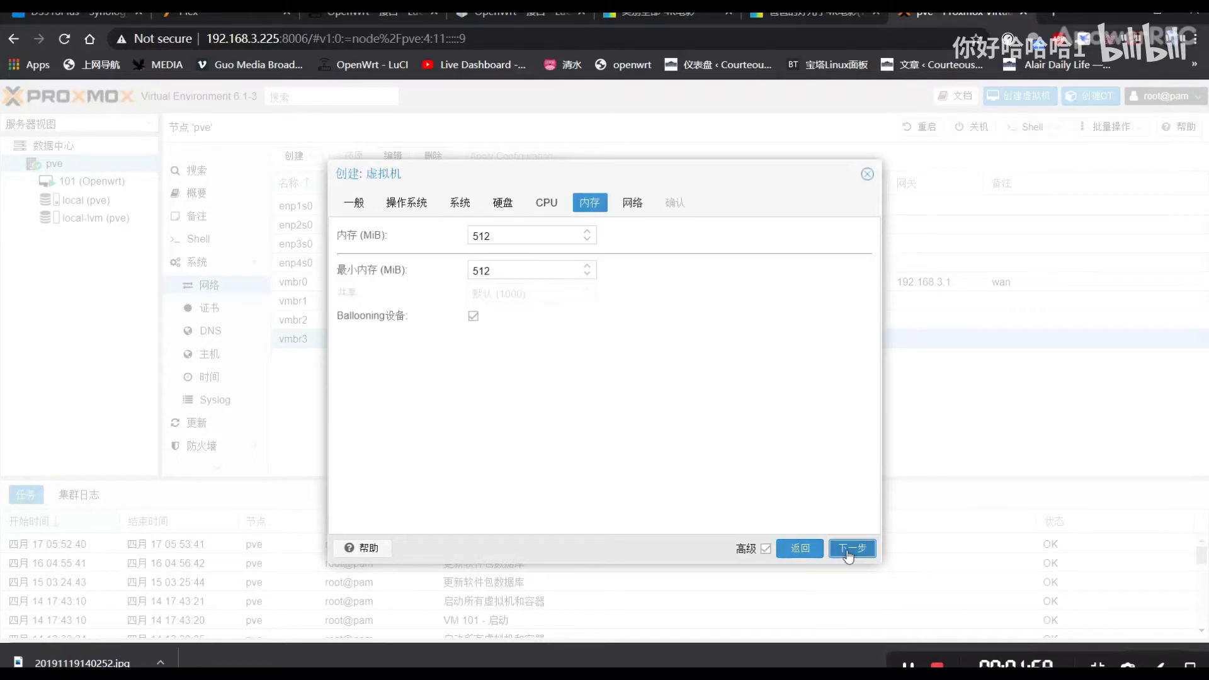
{"action": "double_click", "coordinate": [502, 233]}
{"action": "type", "text": "2048"}
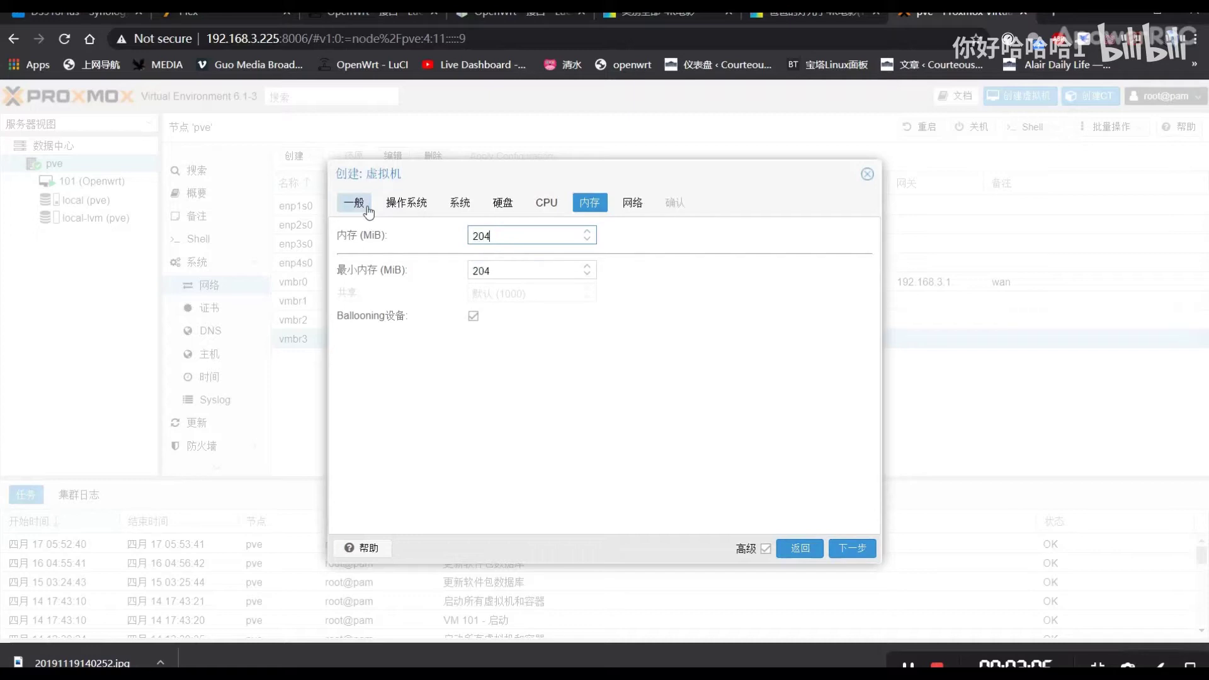
{"action": "left_click", "coordinate": [853, 551]}
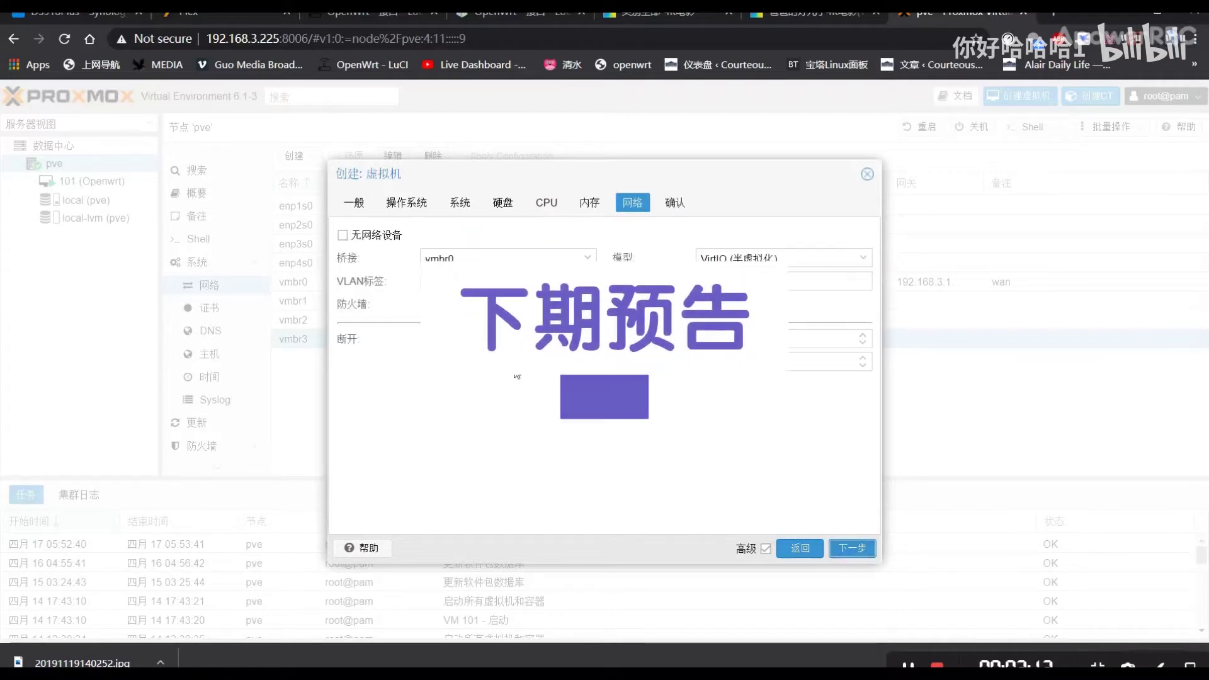
{"action": "left_click", "coordinate": [864, 554]}
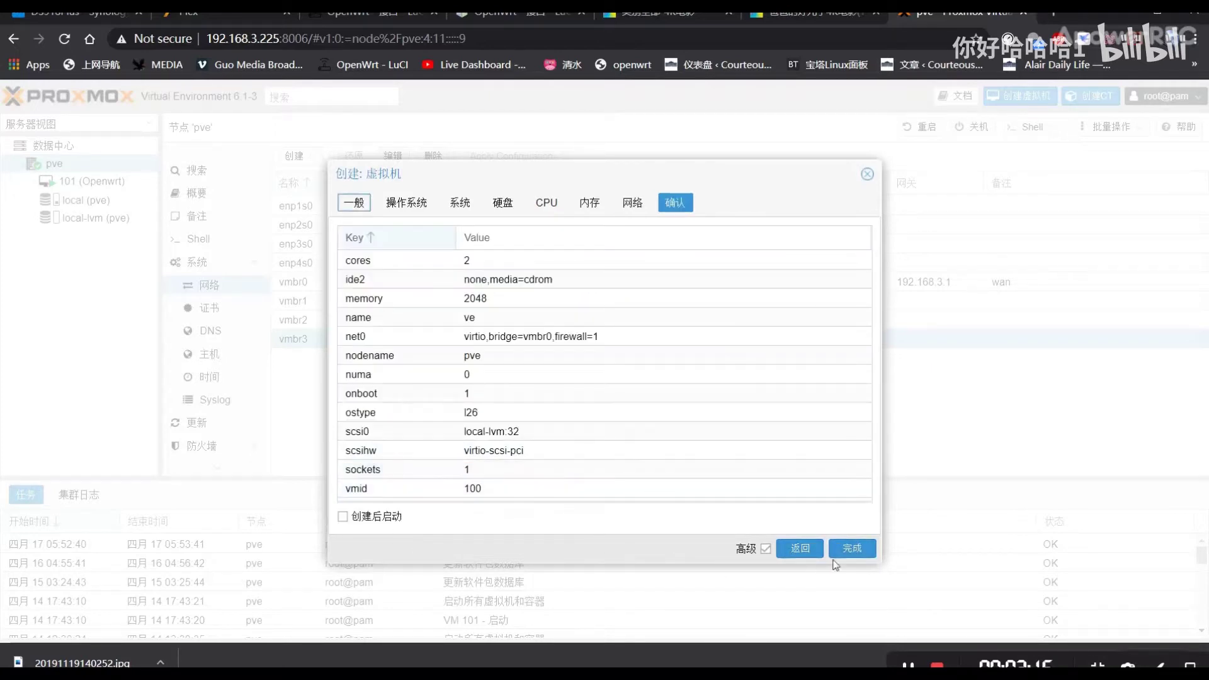
{"action": "left_click", "coordinate": [867, 173]}
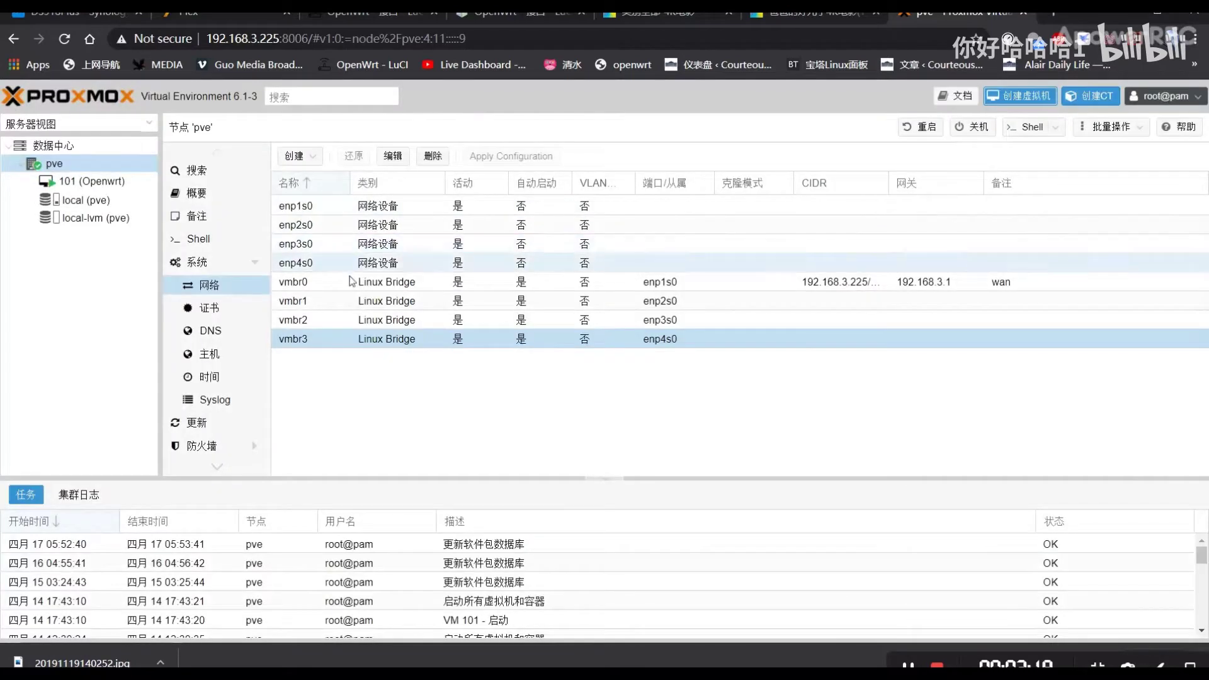
Step: View the summary of VM 101 (Openwrt) and check the files in /root in the MobaXterm SSH session
{"action": "left_click", "coordinate": [81, 182]}
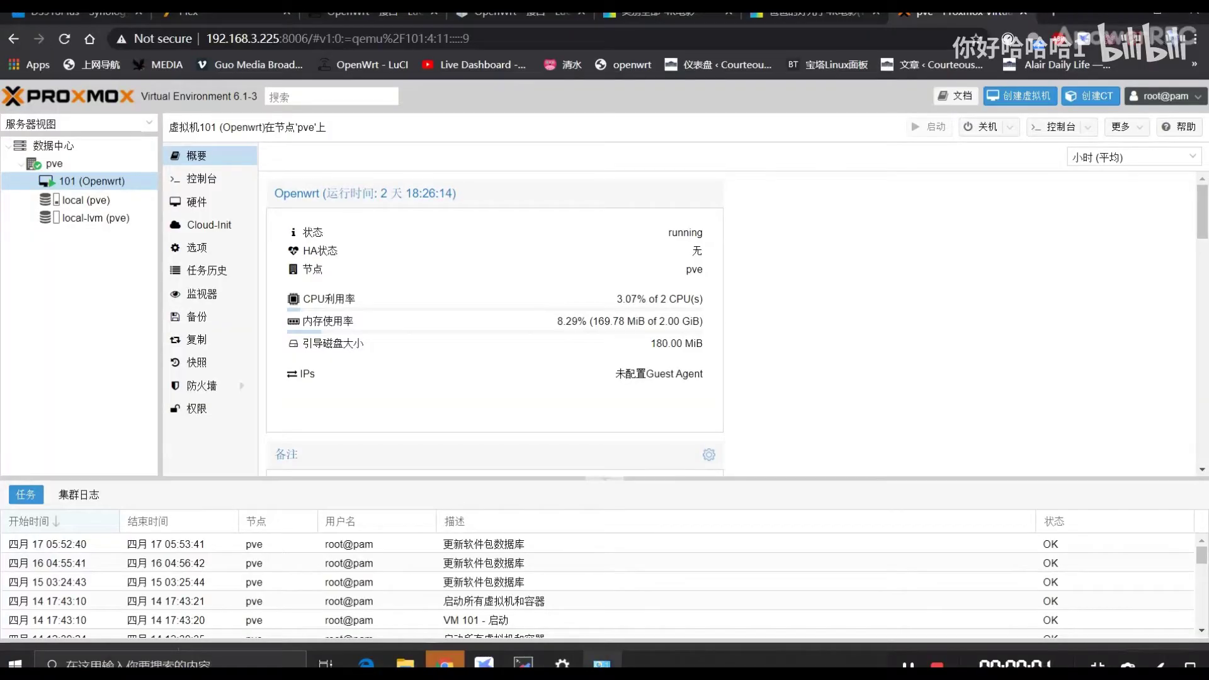
{"action": "left_click", "coordinate": [524, 663]}
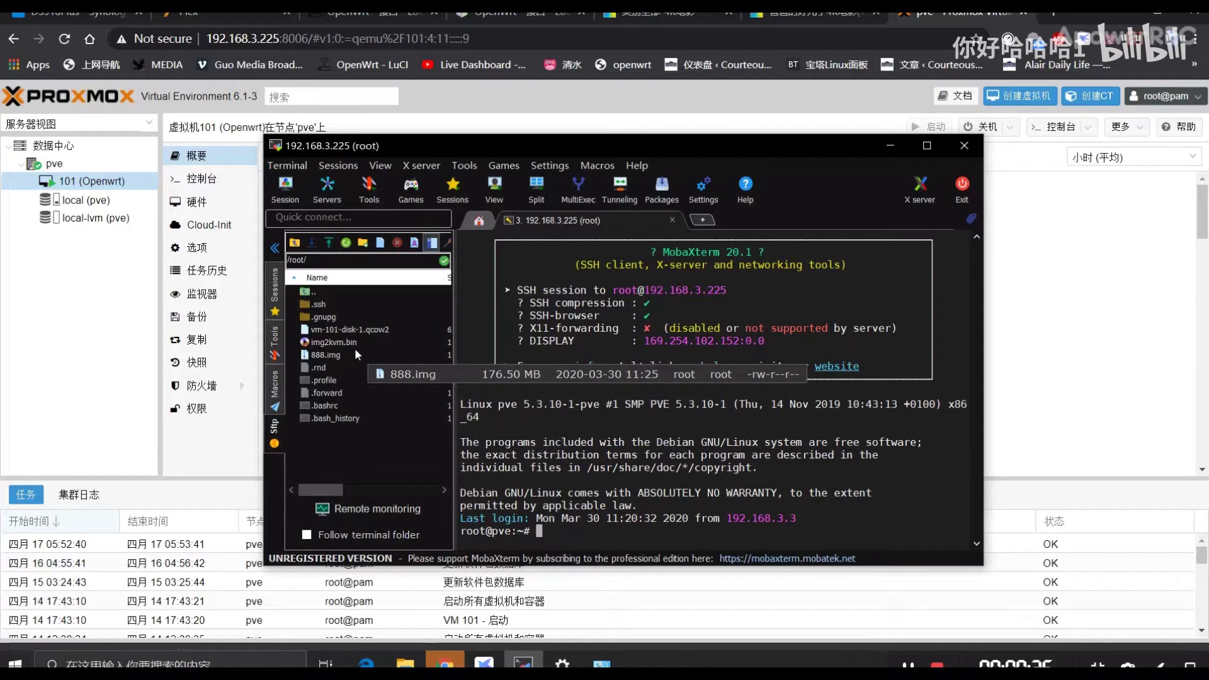
{"action": "left_click", "coordinate": [523, 665]}
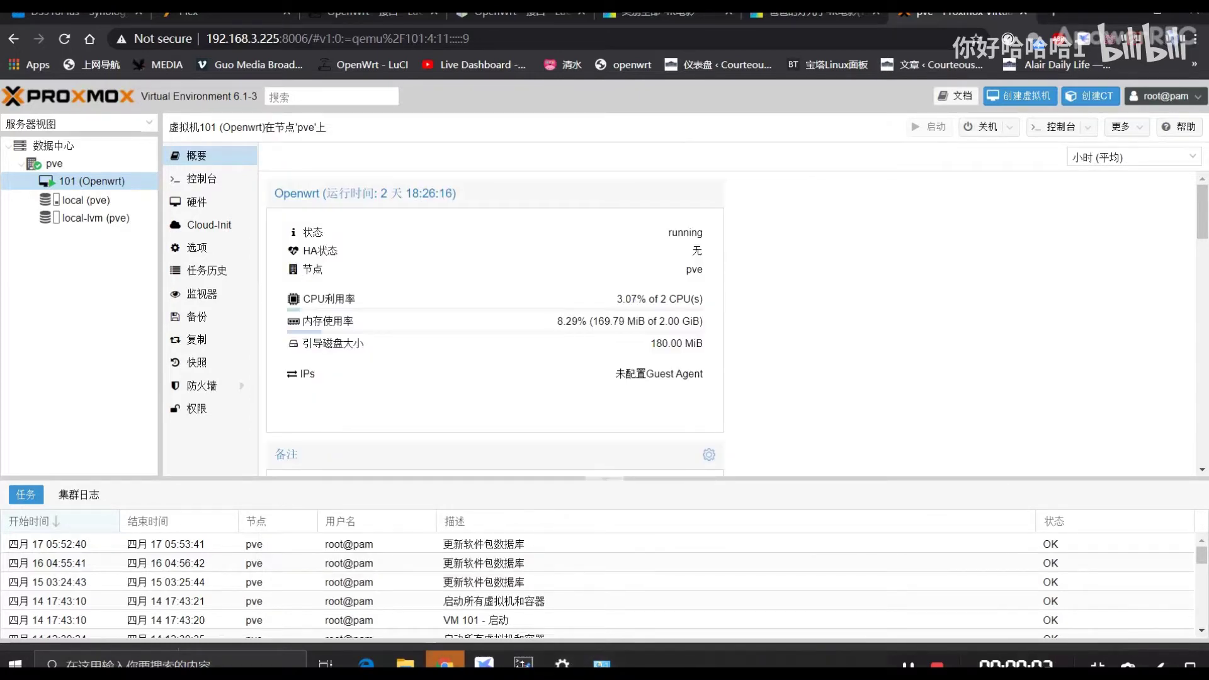
{"action": "left_click", "coordinate": [524, 664]}
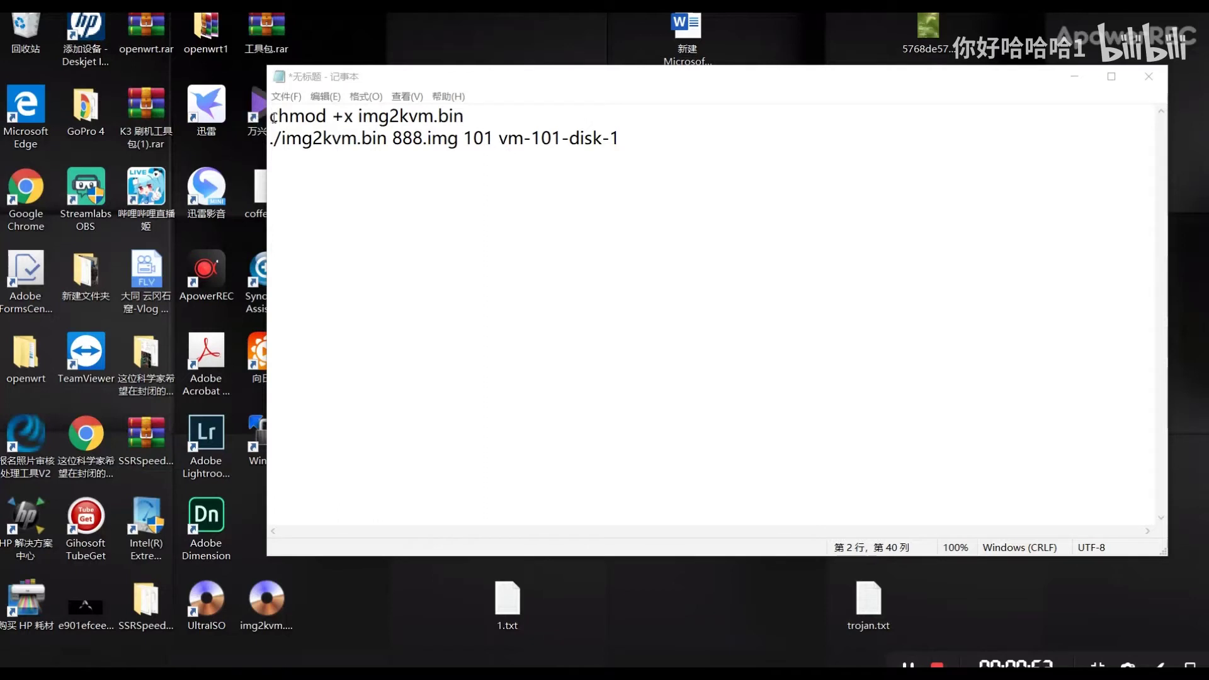
Step: Examine the Notepad commands chmod +x img2kvm.bin and ./img2kvm.bin 888.img 101 vm-101-disk-1 part by part, and minimize the note
{"action": "left_click_drag", "start_coordinate": [273, 118], "coordinate": [477, 124]}
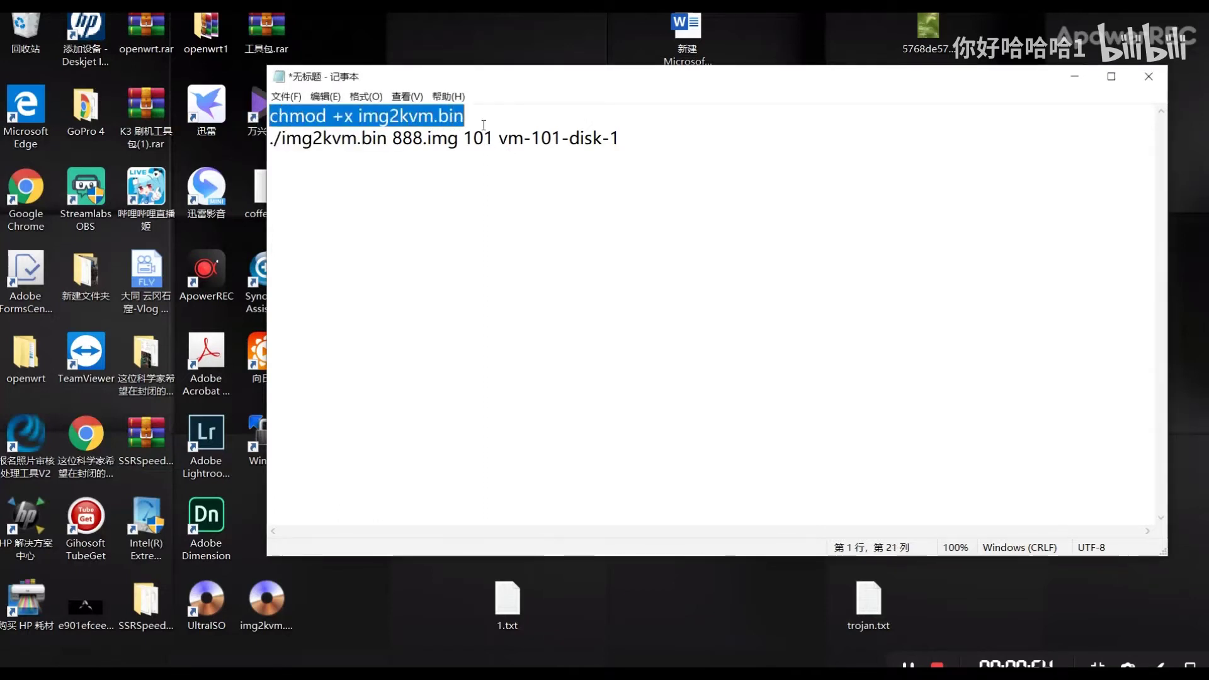
{"action": "left_click_drag", "start_coordinate": [359, 117], "coordinate": [478, 121]}
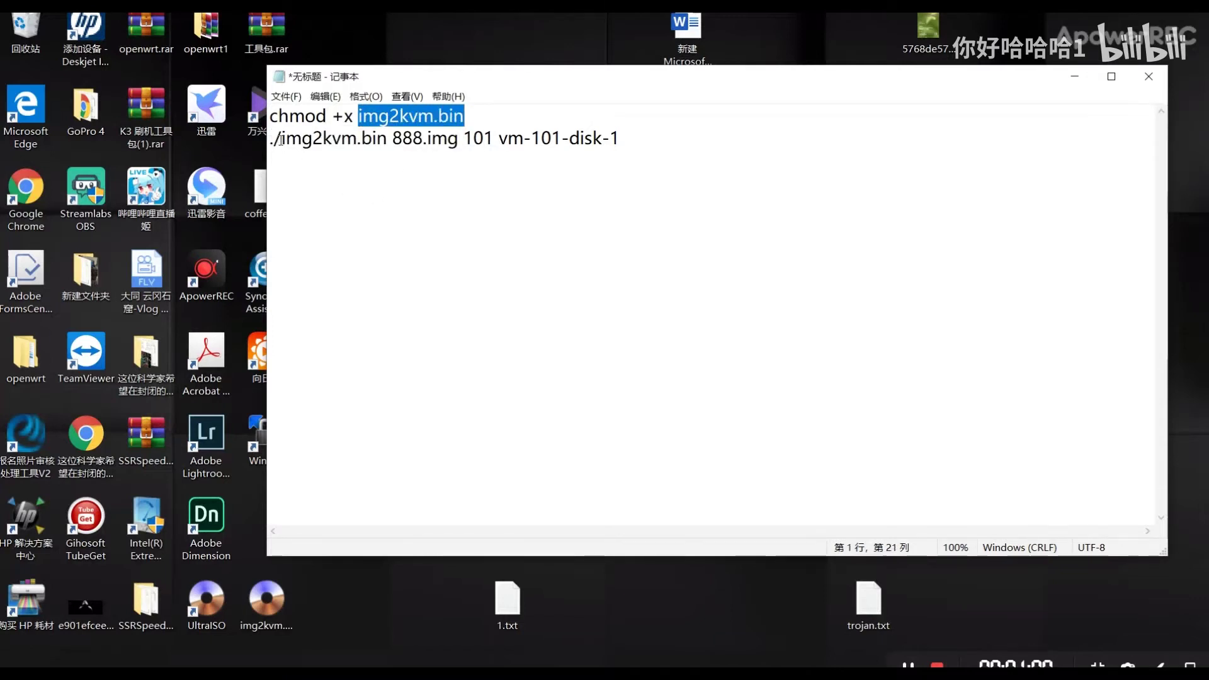
{"action": "left_click_drag", "start_coordinate": [281, 140], "coordinate": [358, 141]}
{"action": "left_click_drag", "start_coordinate": [377, 146], "coordinate": [385, 147]}
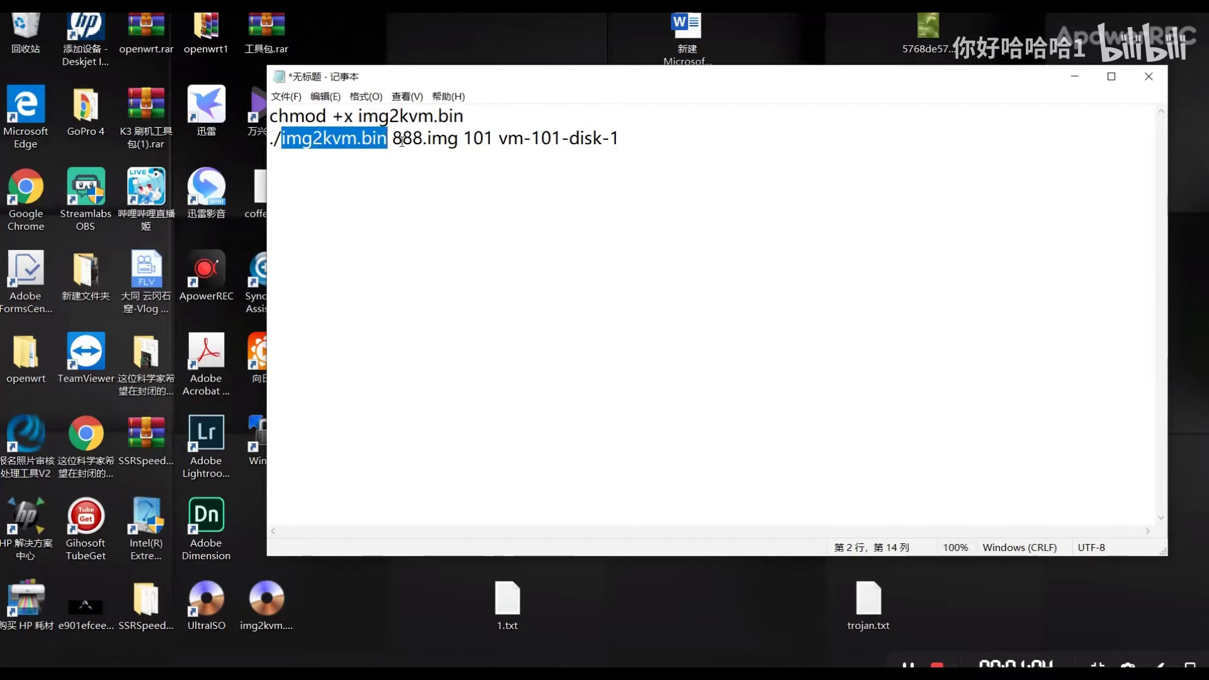
{"action": "left_click_drag", "start_coordinate": [393, 142], "coordinate": [422, 143]}
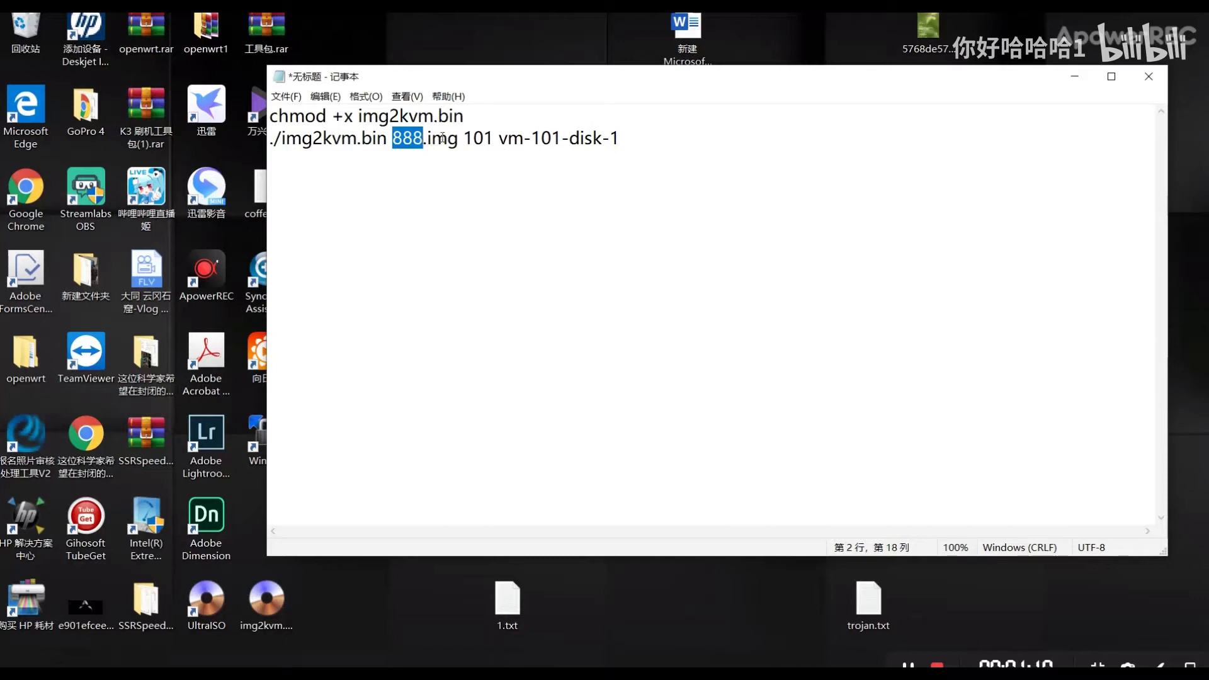
{"action": "left_click_drag", "start_coordinate": [428, 139], "coordinate": [456, 142]}
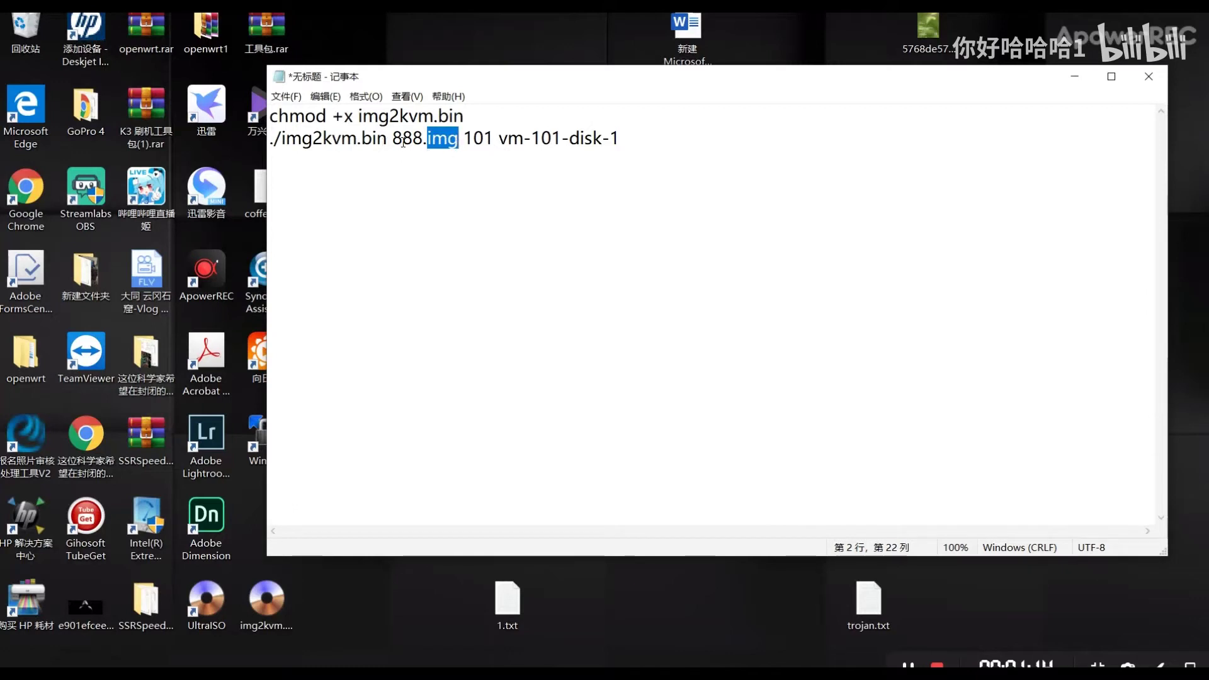
{"action": "left_click_drag", "start_coordinate": [474, 137], "coordinate": [552, 139]}
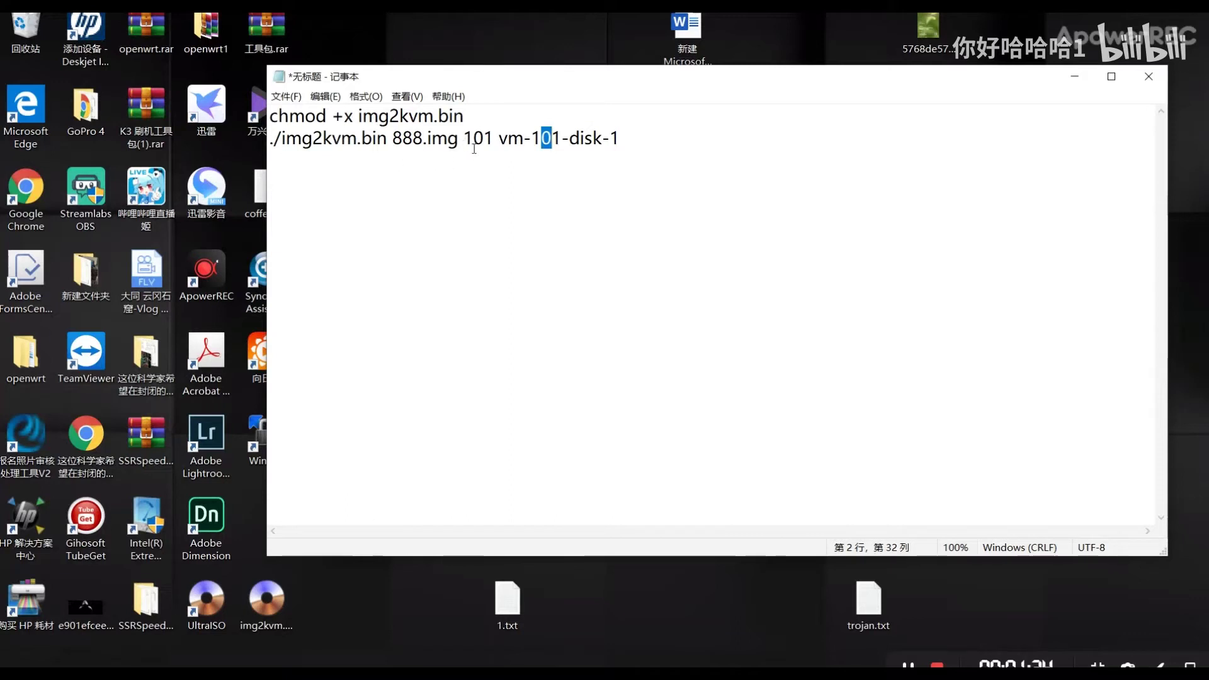
{"action": "left_click_drag", "start_coordinate": [463, 138], "coordinate": [552, 138]}
{"action": "left_click_drag", "start_coordinate": [391, 138], "coordinate": [423, 139]}
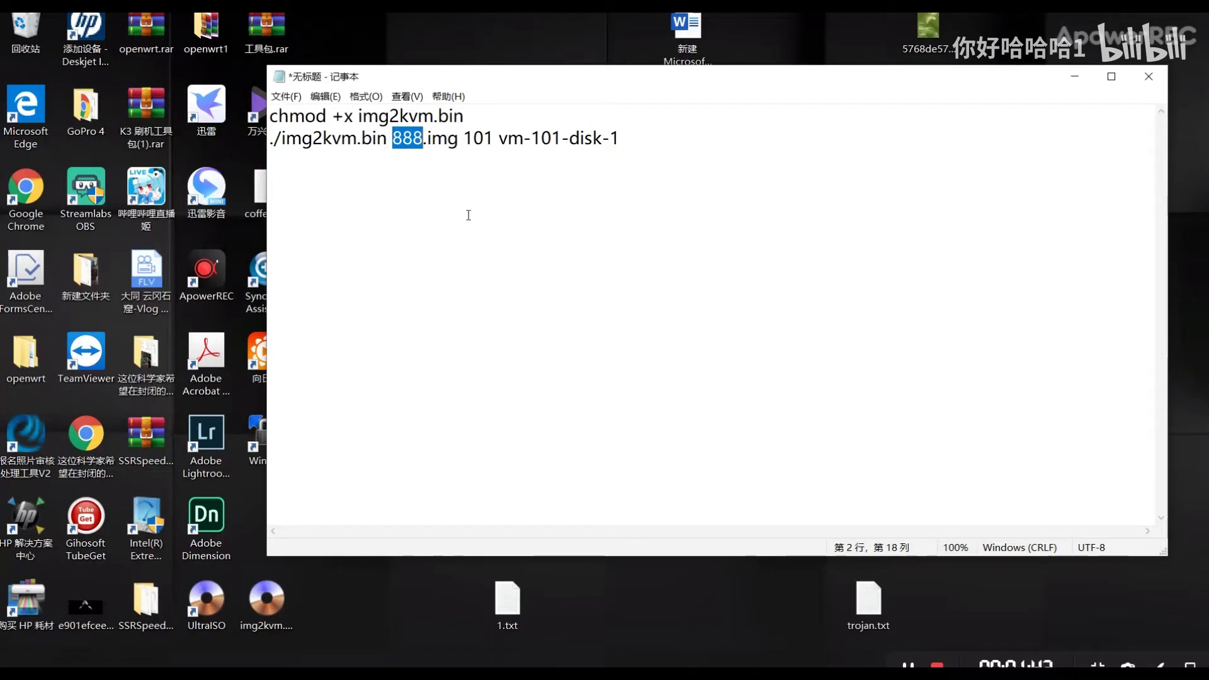
{"action": "left_click", "coordinate": [1074, 76]}
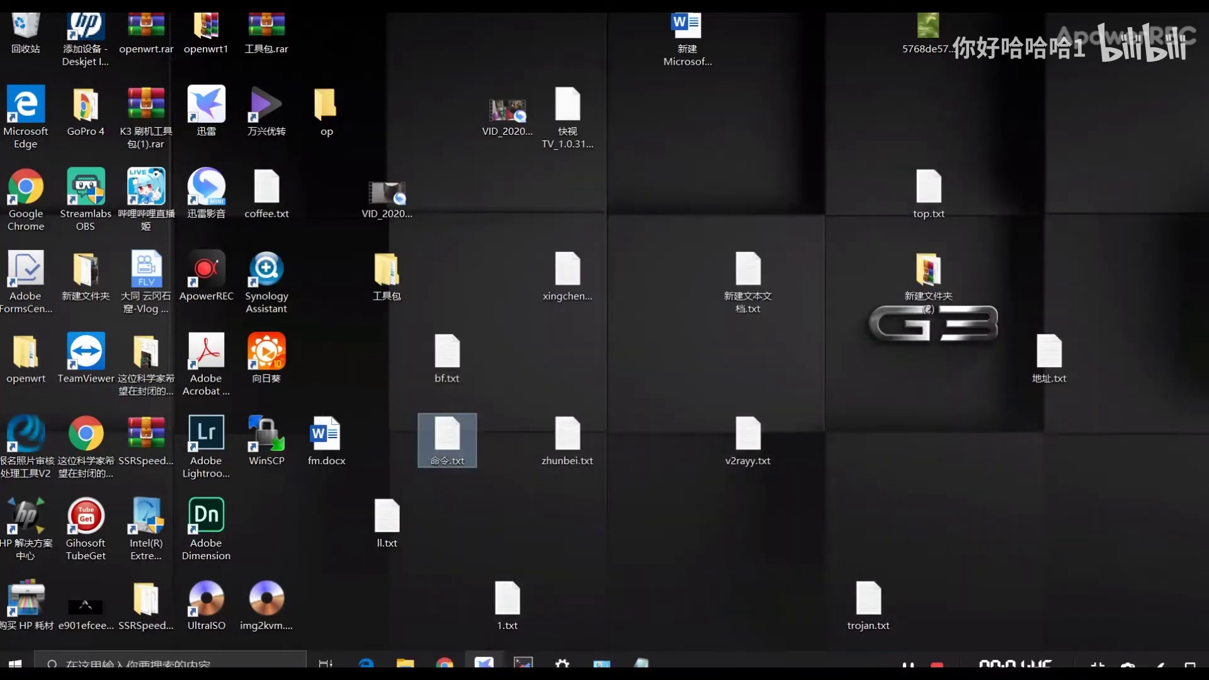
Step: Switch to the MobaXterm session on 192.168.3.225 to view its terminal and file list, and minimize it
{"action": "mouse_move", "coordinate": [484, 663]}
{"action": "left_click", "coordinate": [480, 554]}
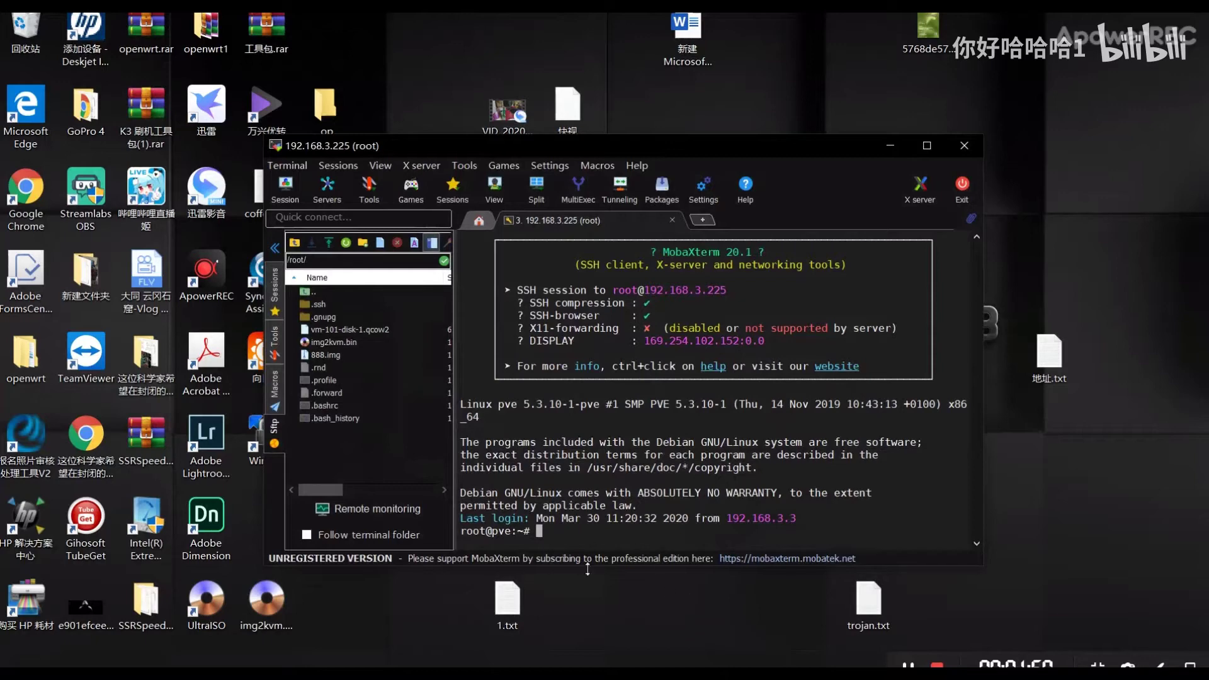
{"action": "left_click", "coordinate": [901, 147]}
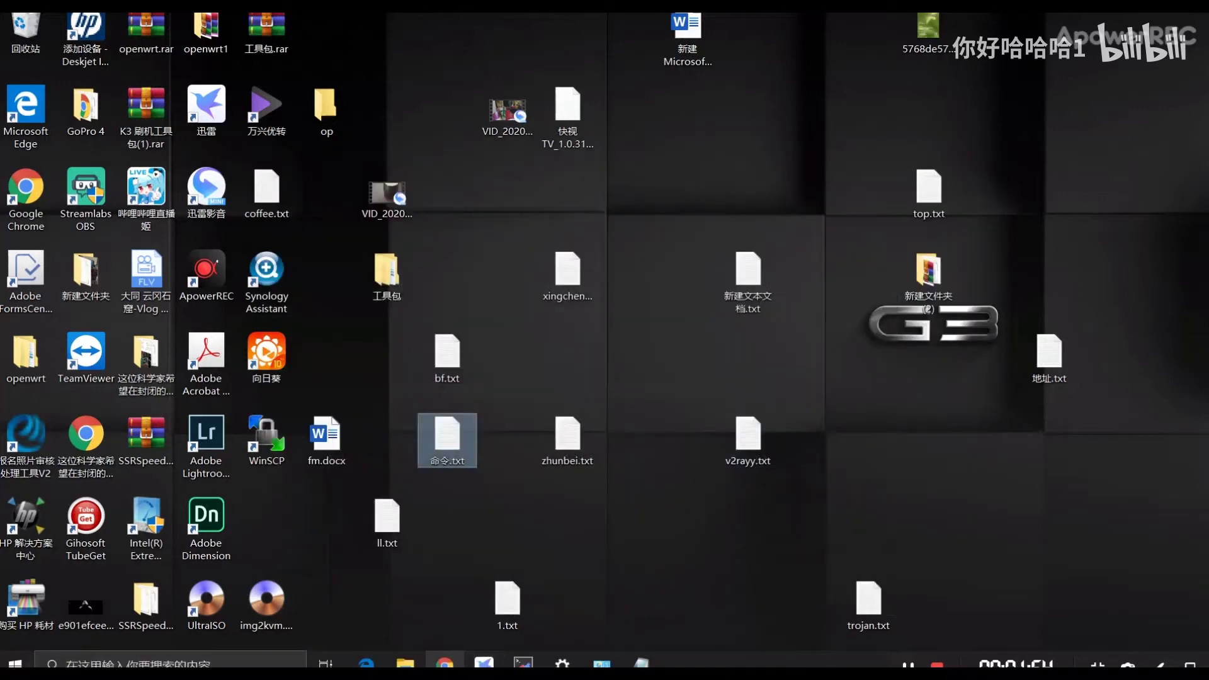
Step: Switch to Chrome and examine the hardware of VM 101 (Openwrt), selecting its network device net0
{"action": "left_click", "coordinate": [445, 665]}
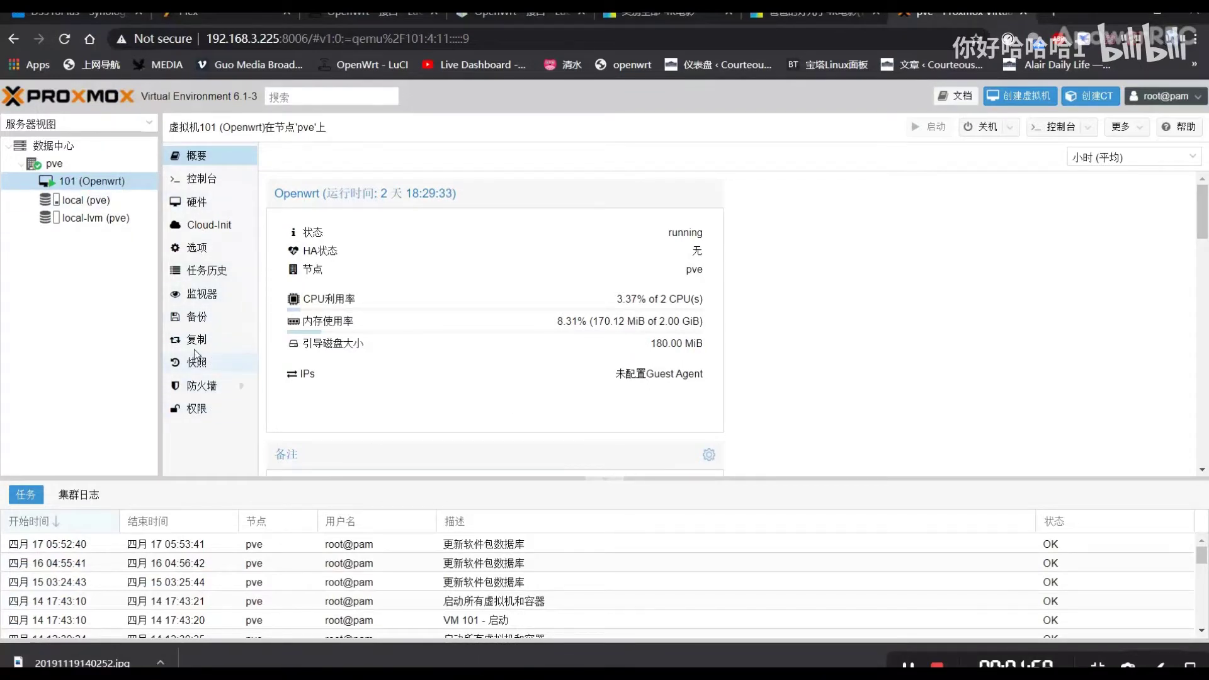
{"action": "left_click", "coordinate": [202, 210]}
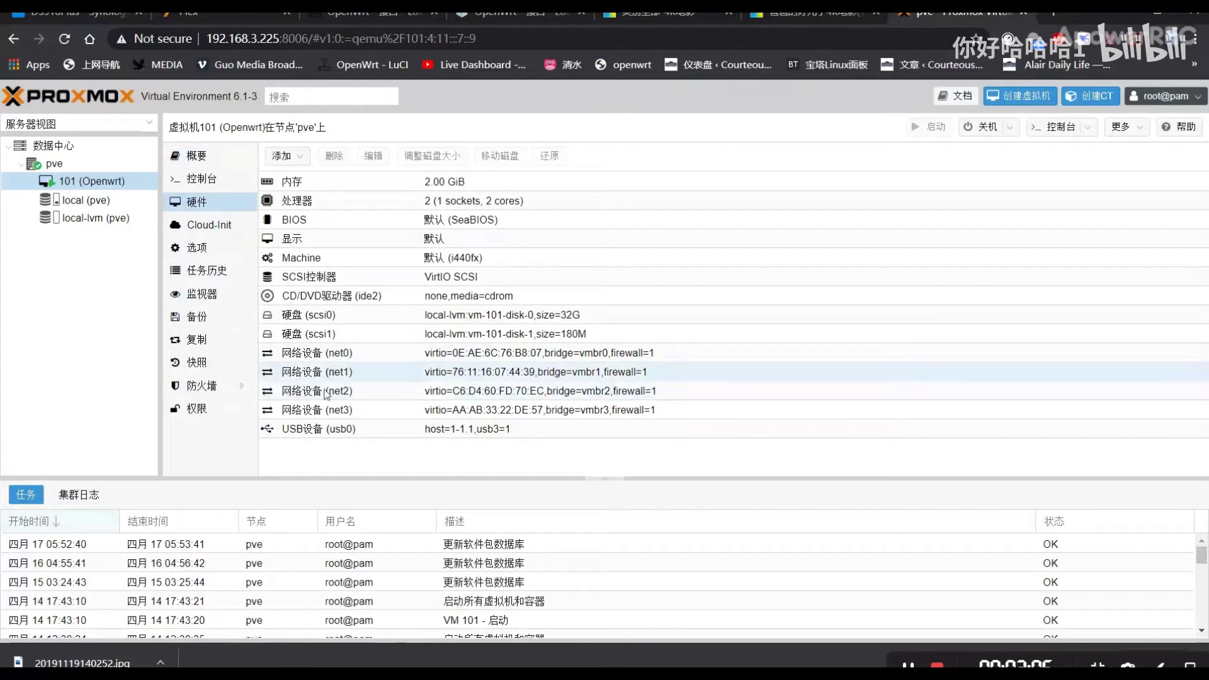
{"action": "left_click", "coordinate": [356, 357]}
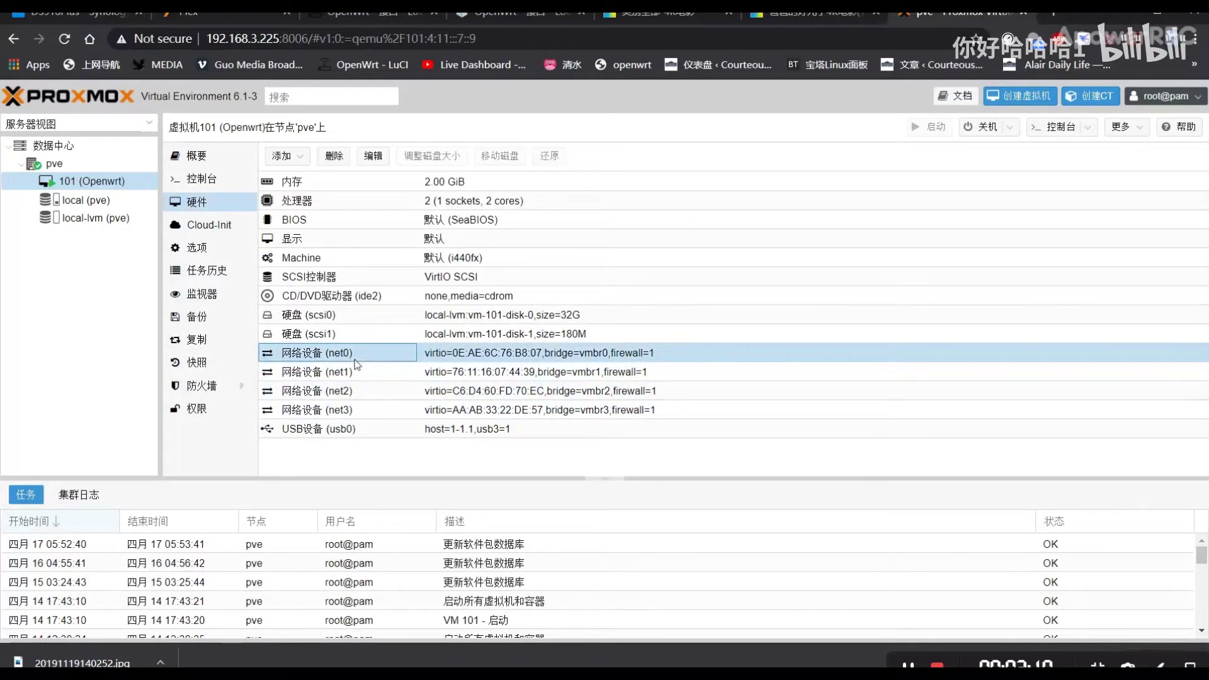
Step: Inspect the settings of network devices net0 and net1 of VM 101, closing each without changes
{"action": "double_click", "coordinate": [382, 353]}
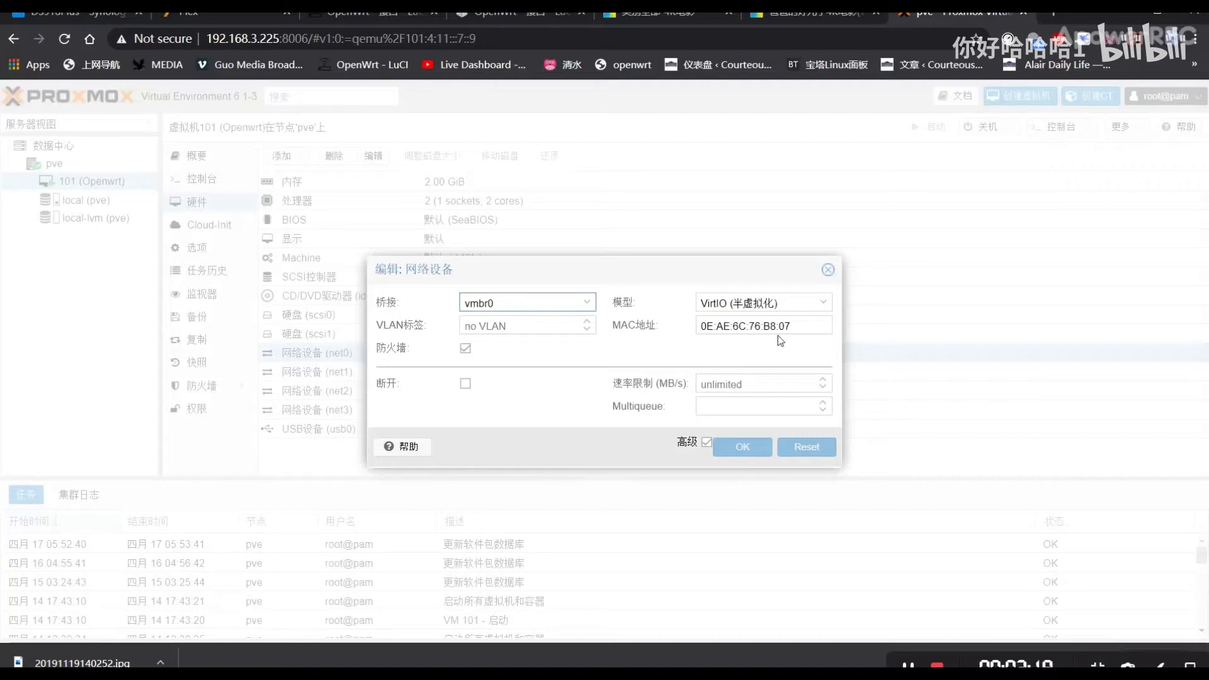
{"action": "left_click", "coordinate": [827, 271]}
{"action": "double_click", "coordinate": [441, 372]}
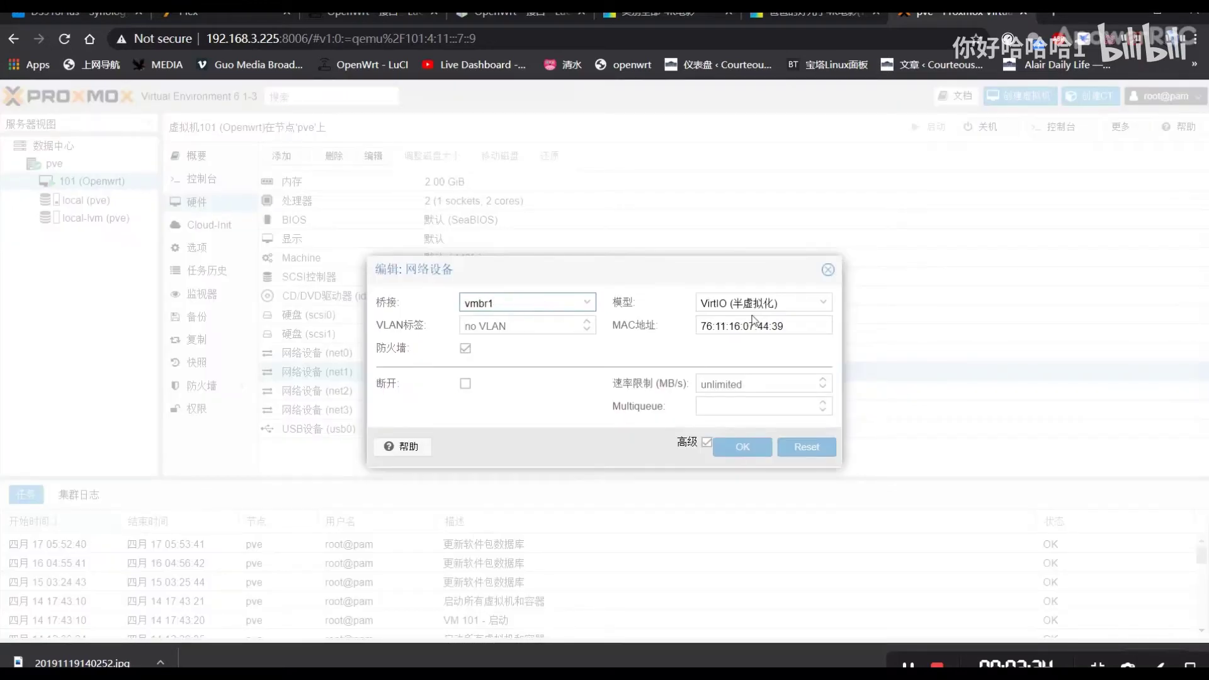
{"action": "left_click", "coordinate": [828, 271]}
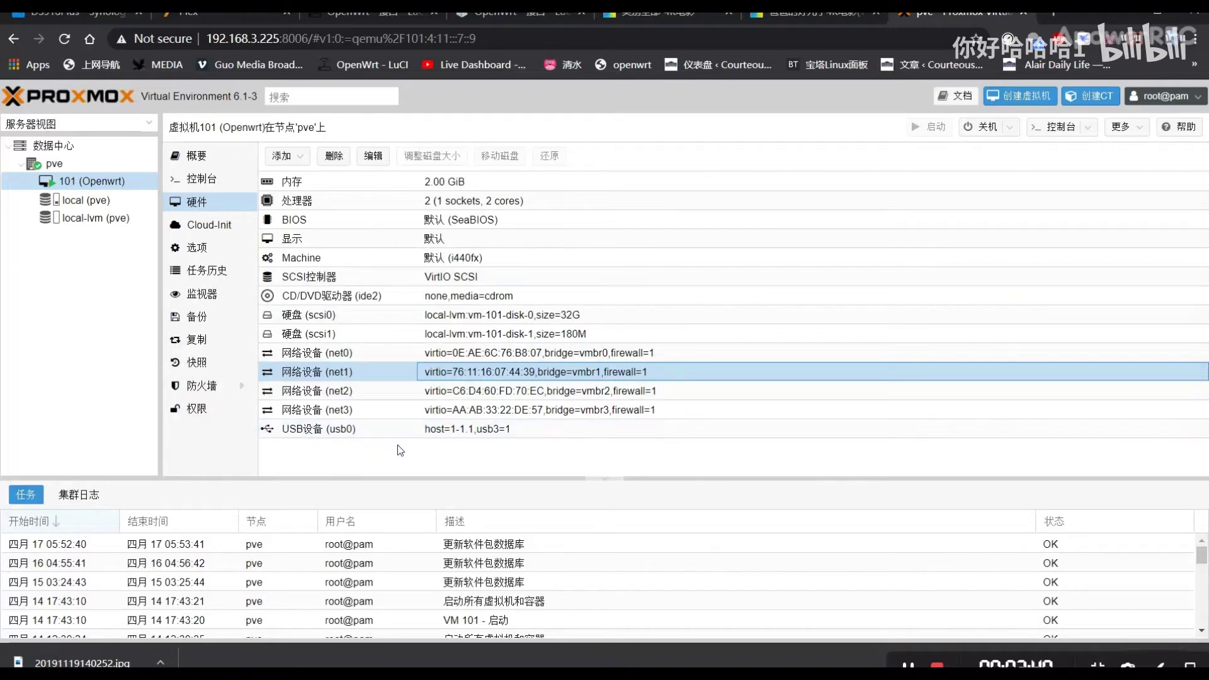
Step: Inspect the settings of USB device usb0 and hard disk scsi1 of VM 101, closing each without changes
{"action": "double_click", "coordinate": [494, 434]}
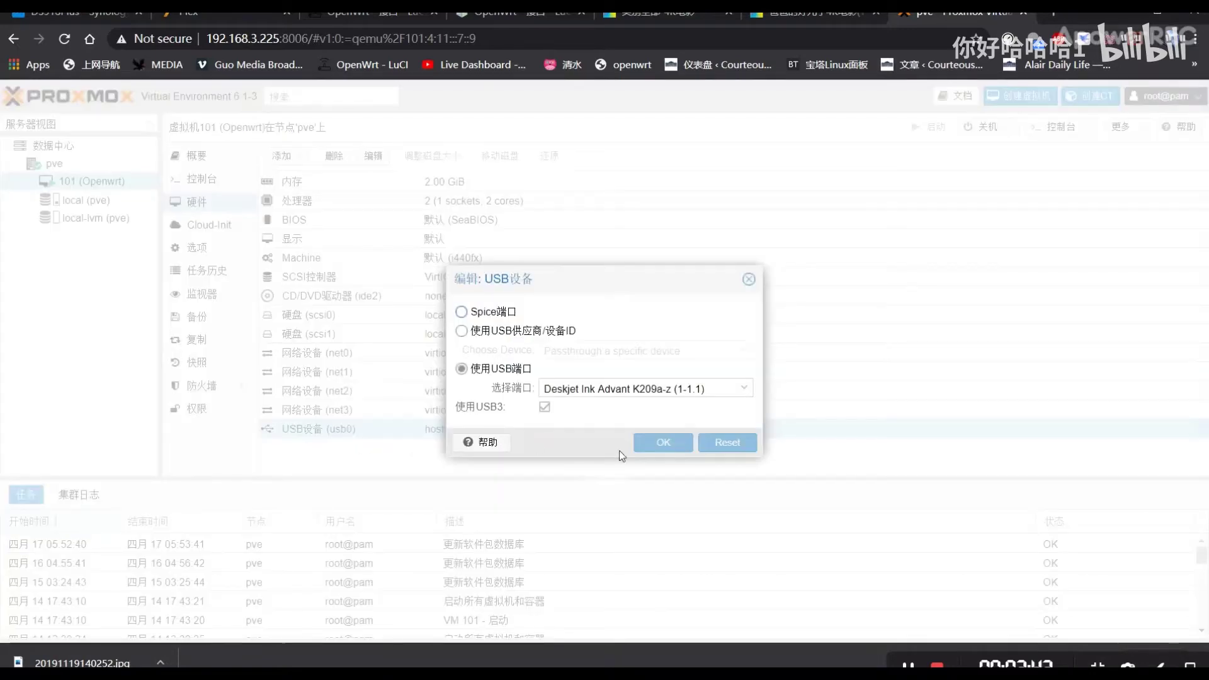
{"action": "left_click", "coordinate": [749, 281]}
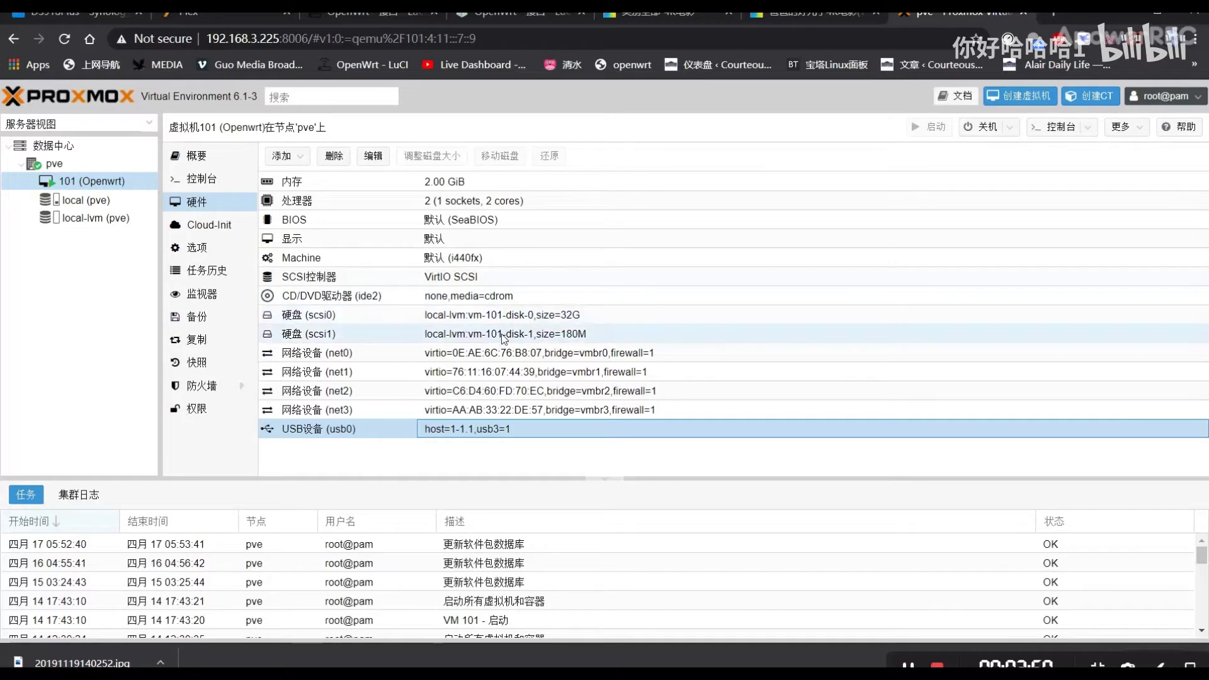
{"action": "double_click", "coordinate": [465, 336]}
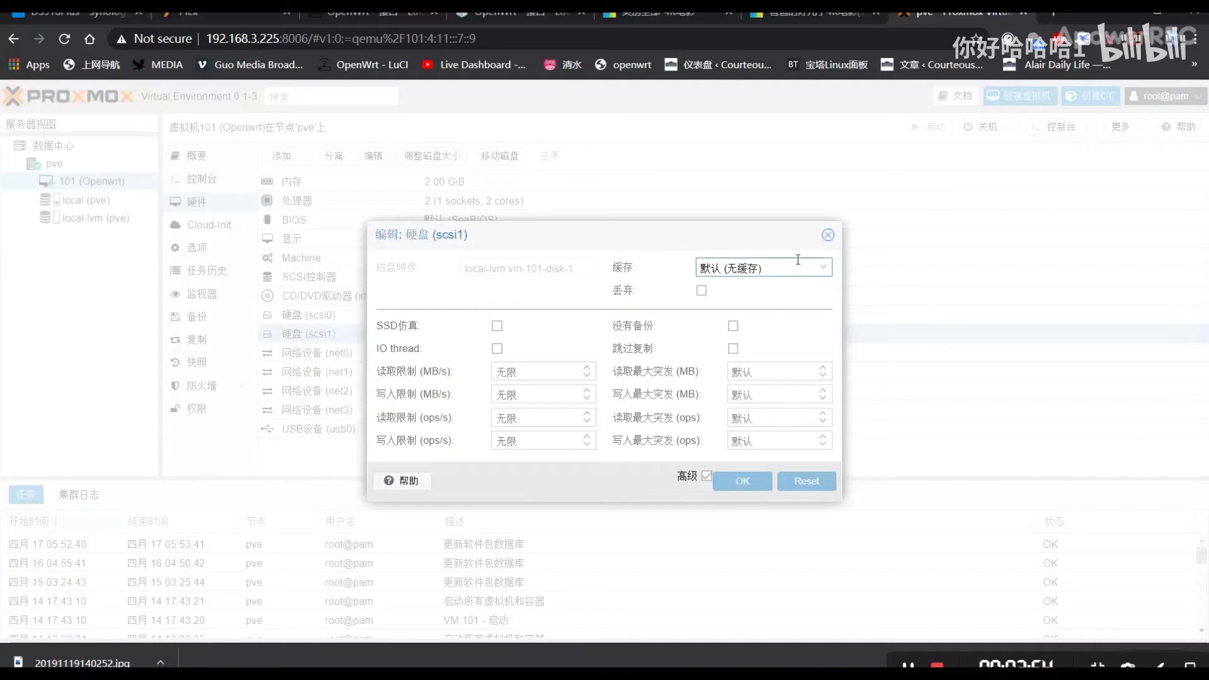
{"action": "left_click", "coordinate": [828, 237]}
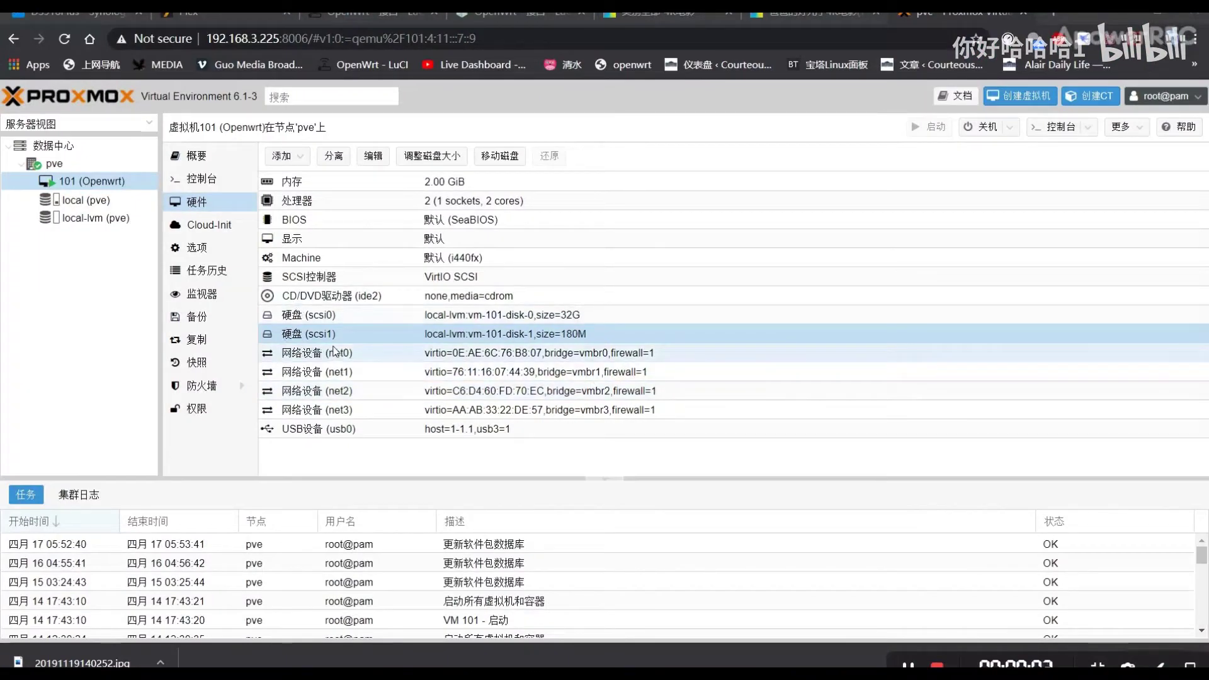
Step: View the console of VM 101 and its shutdown options, and check the VM's summary before returning to the console
{"action": "left_click", "coordinate": [194, 180]}
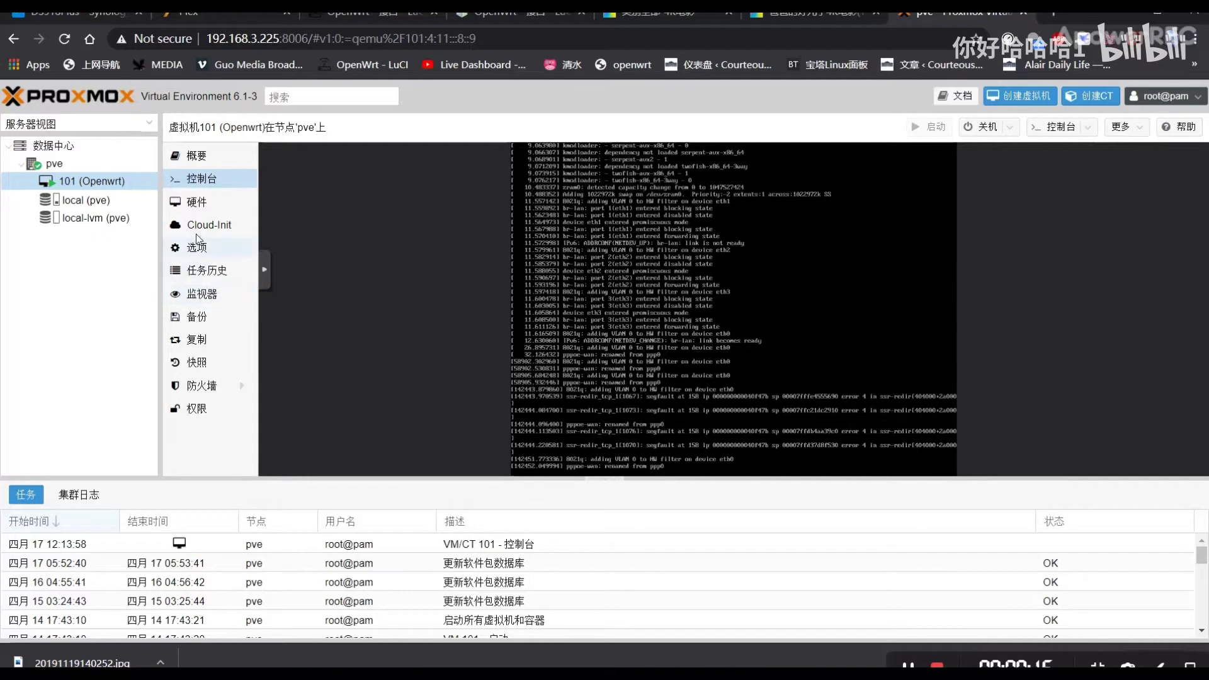
{"action": "left_click", "coordinate": [1011, 128]}
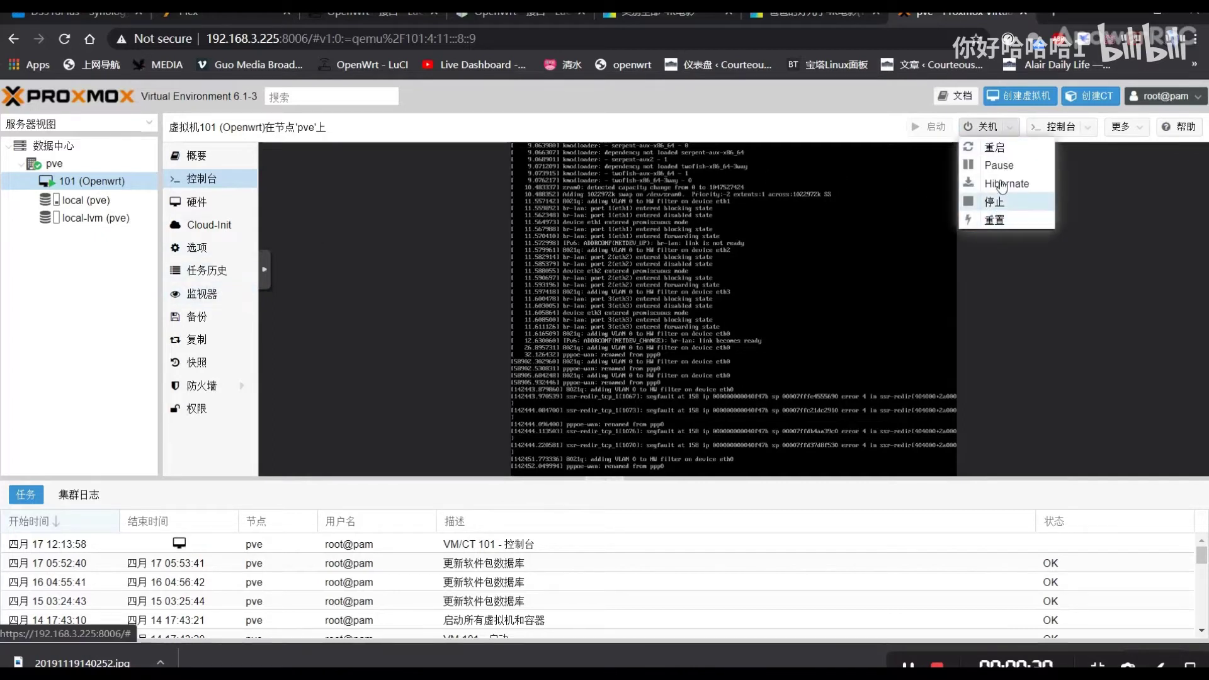
{"action": "left_click", "coordinate": [1170, 238]}
{"action": "left_click", "coordinate": [197, 155]}
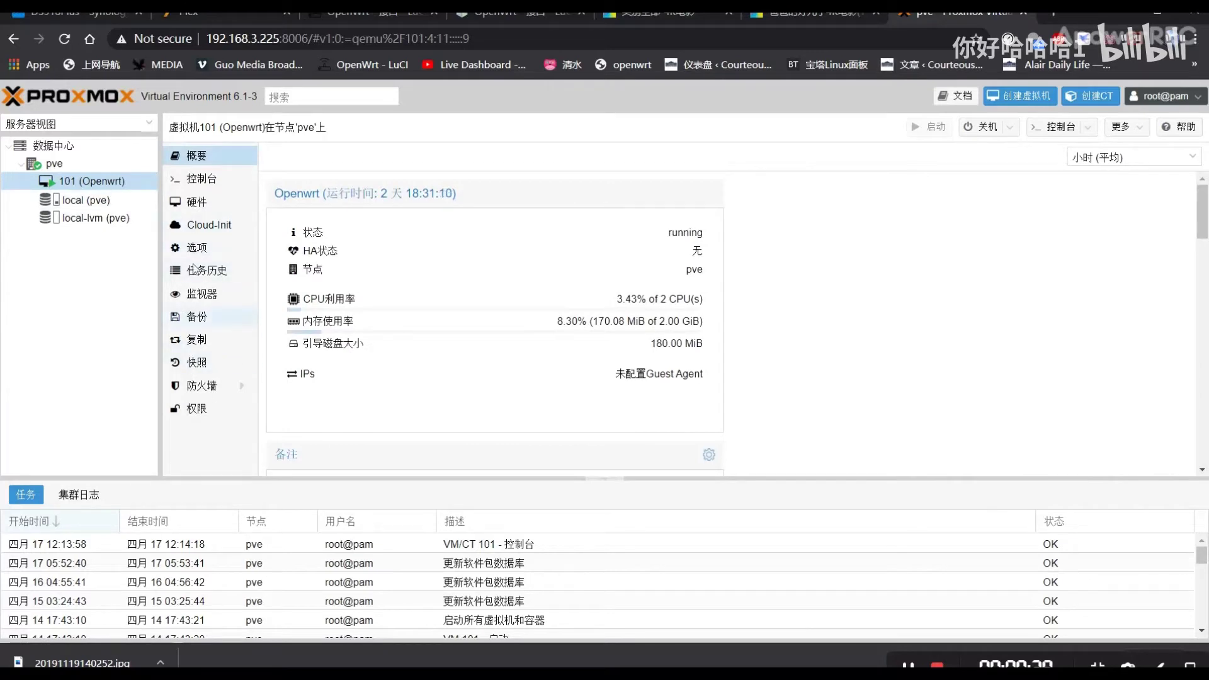
{"action": "left_click", "coordinate": [201, 179]}
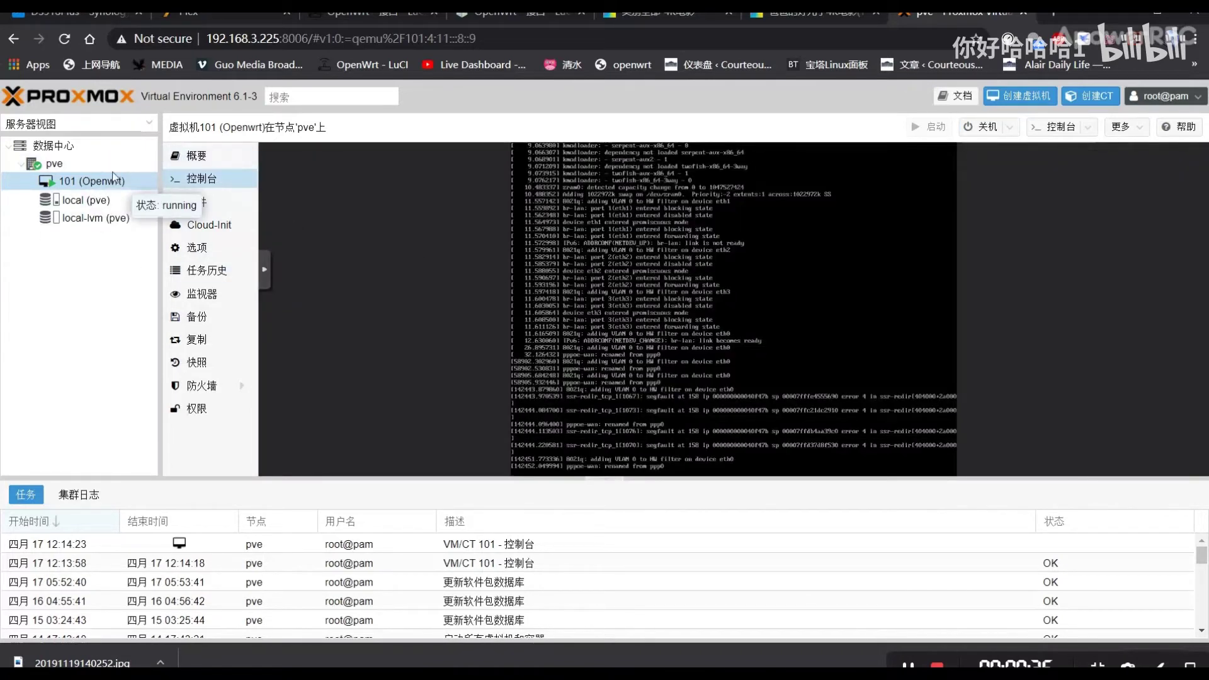
Step: Review the management actions offered for VM 101, including power, console type, clone and template options, without running any
{"action": "right_click", "coordinate": [83, 185]}
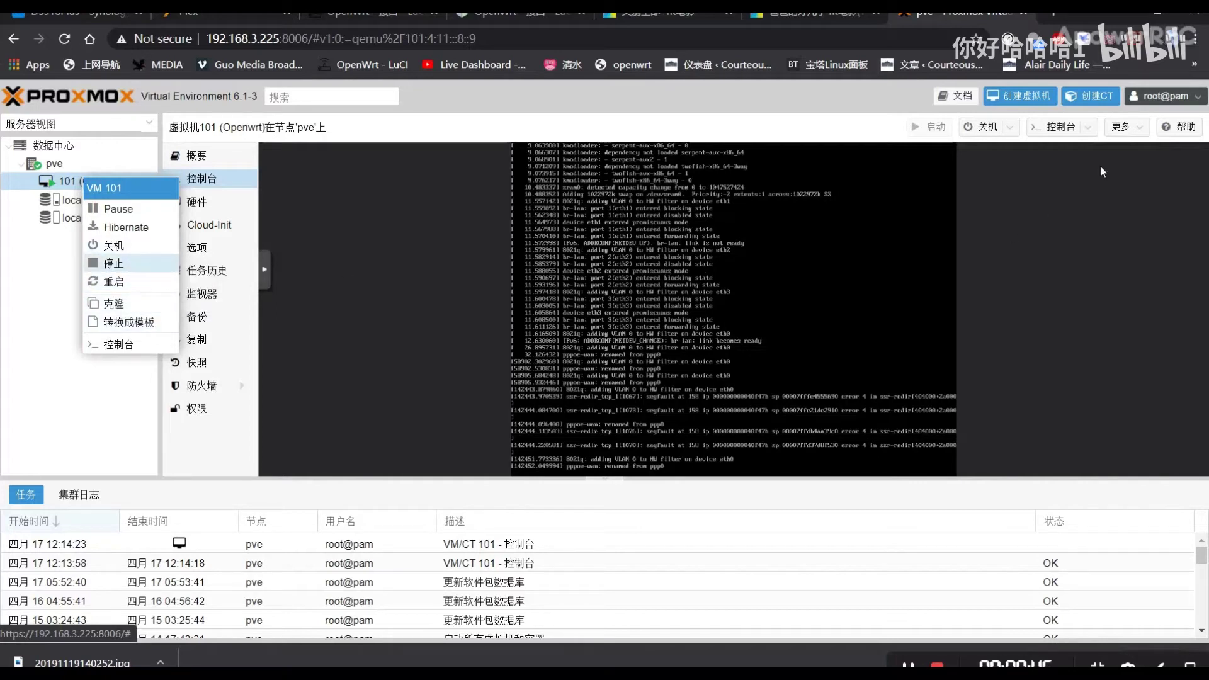
{"action": "left_click", "coordinate": [1063, 126]}
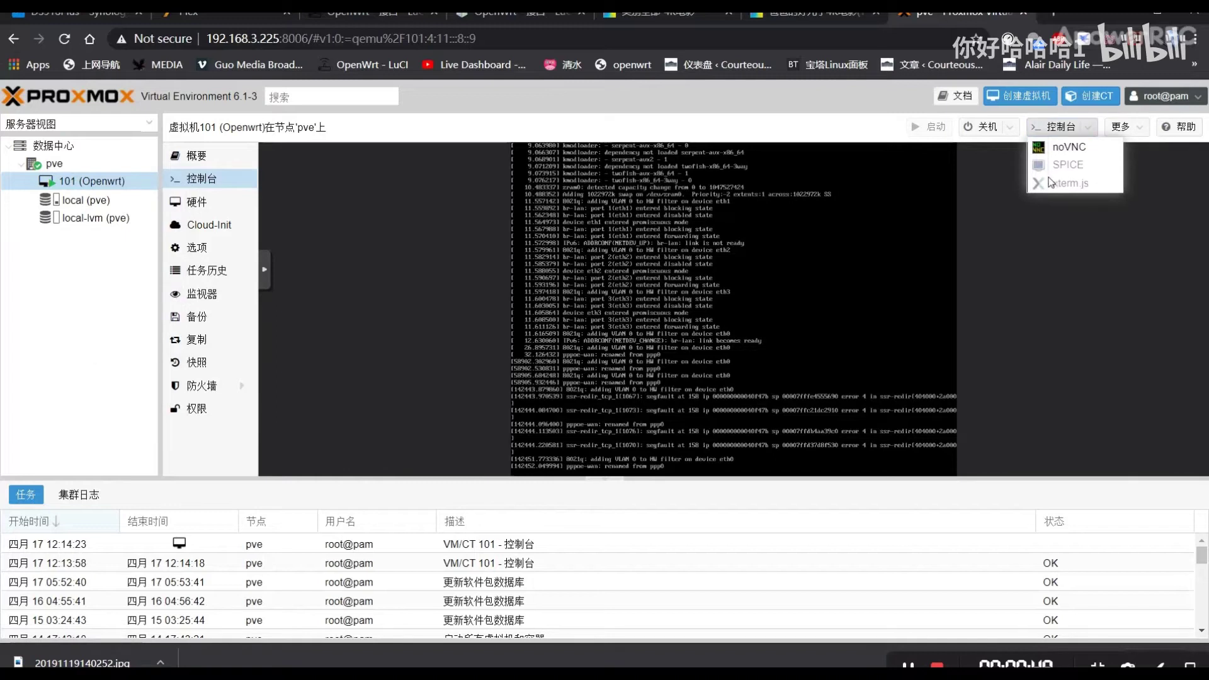
{"action": "left_click", "coordinate": [1127, 126]}
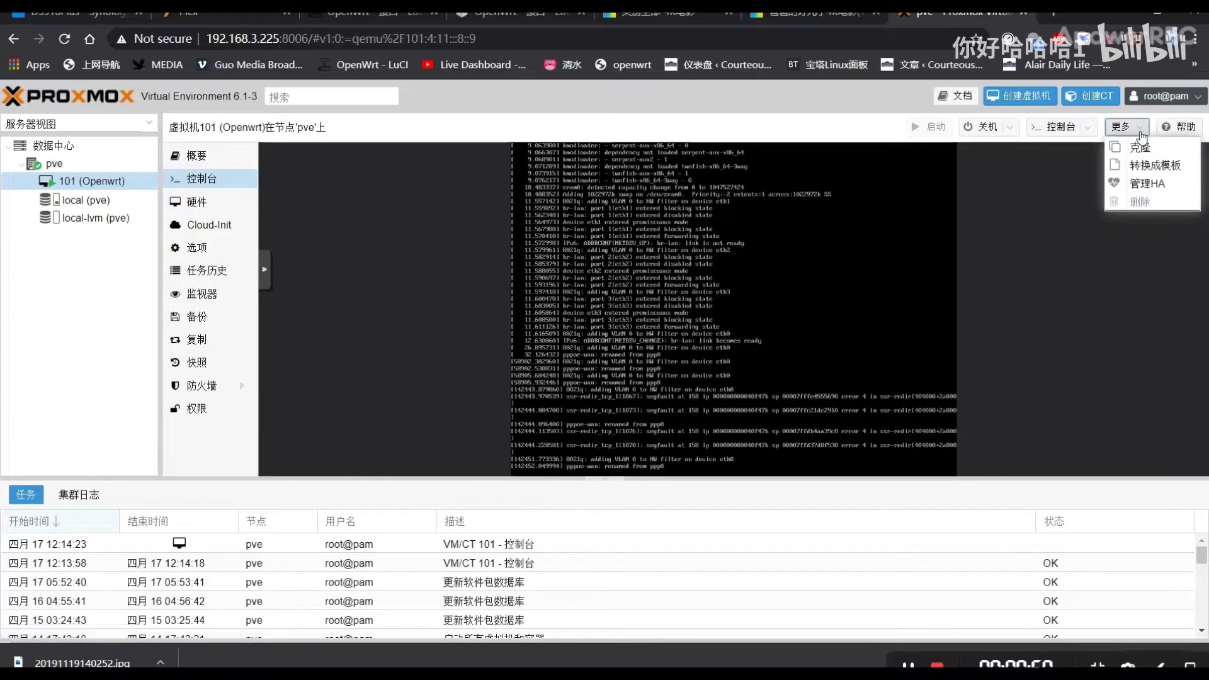